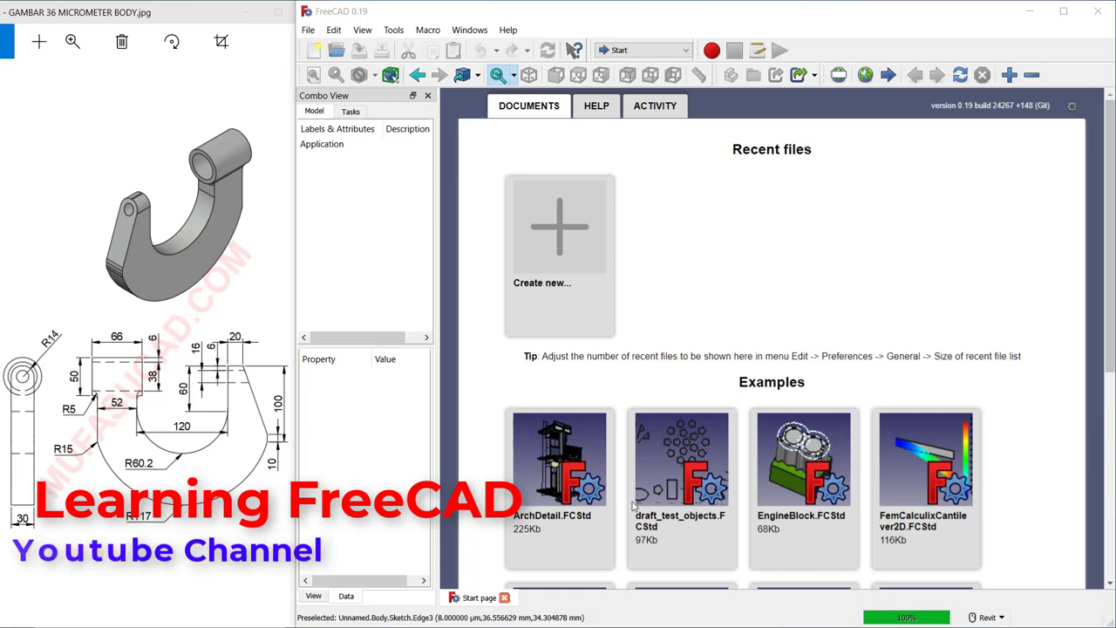
- Create a new document with a body in the Part Design workbench
click(550, 240)
click(649, 52)
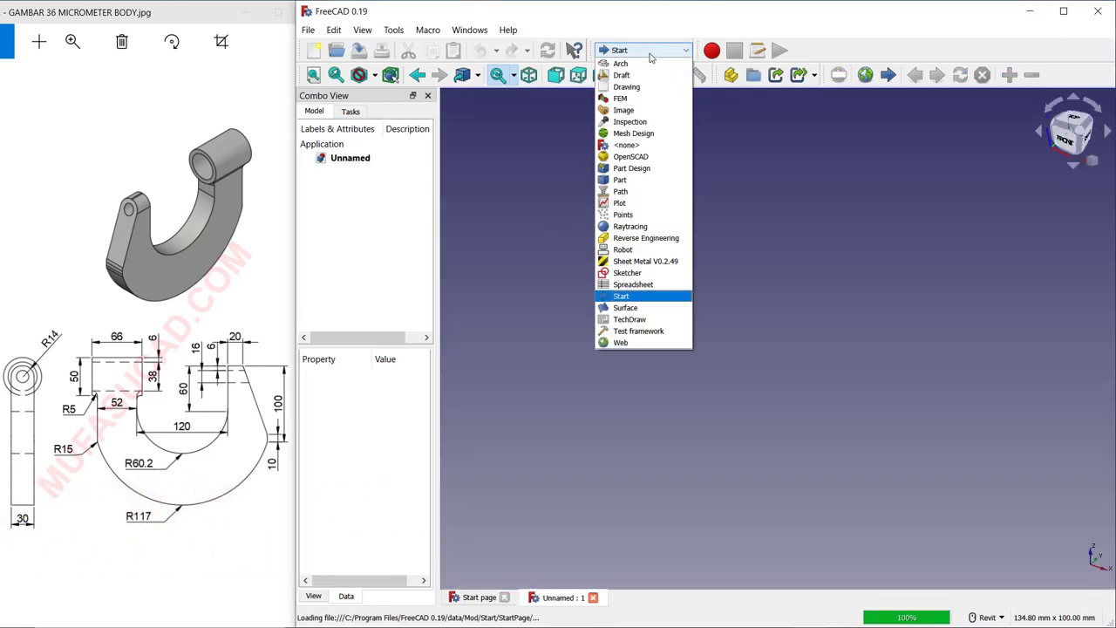
click(631, 167)
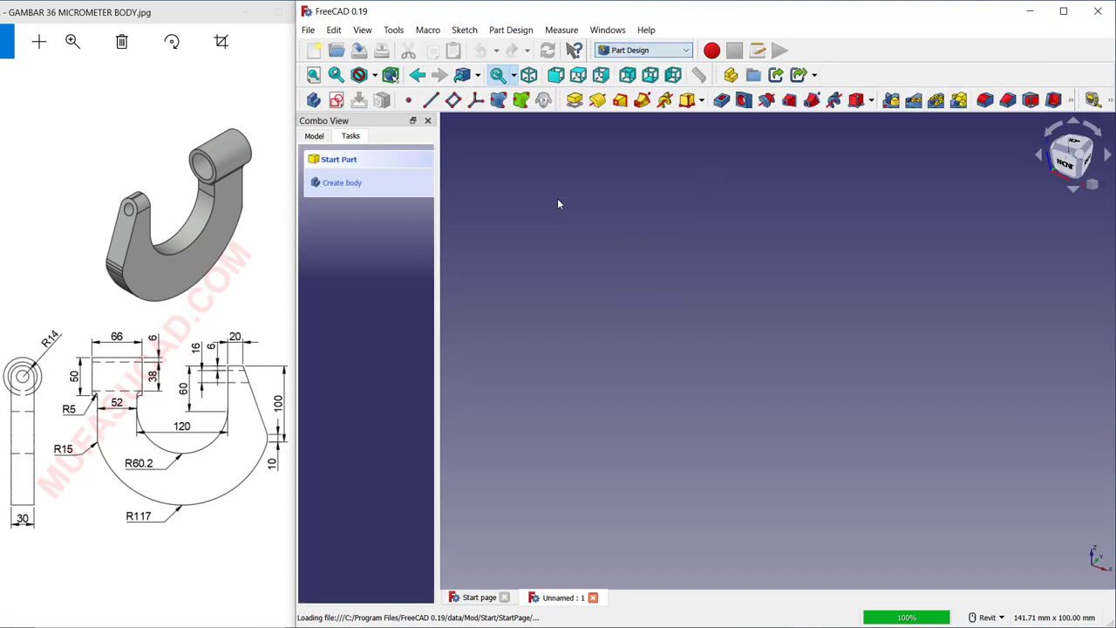
click(356, 184)
- Start a new sketch on the body's YZ_Plane
click(346, 183)
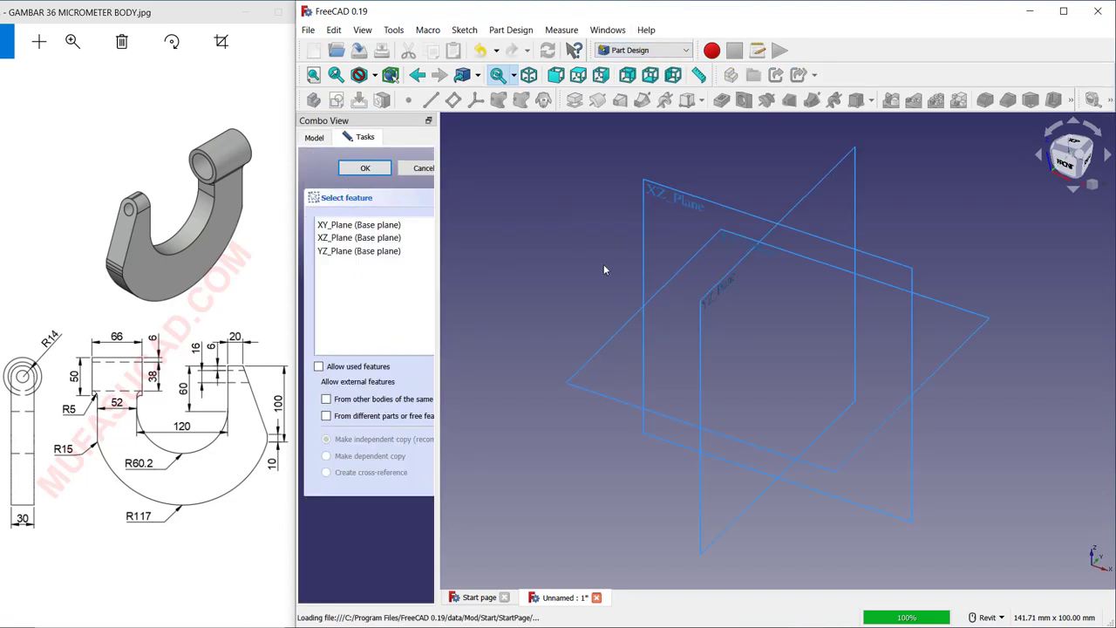
click(719, 281)
click(365, 168)
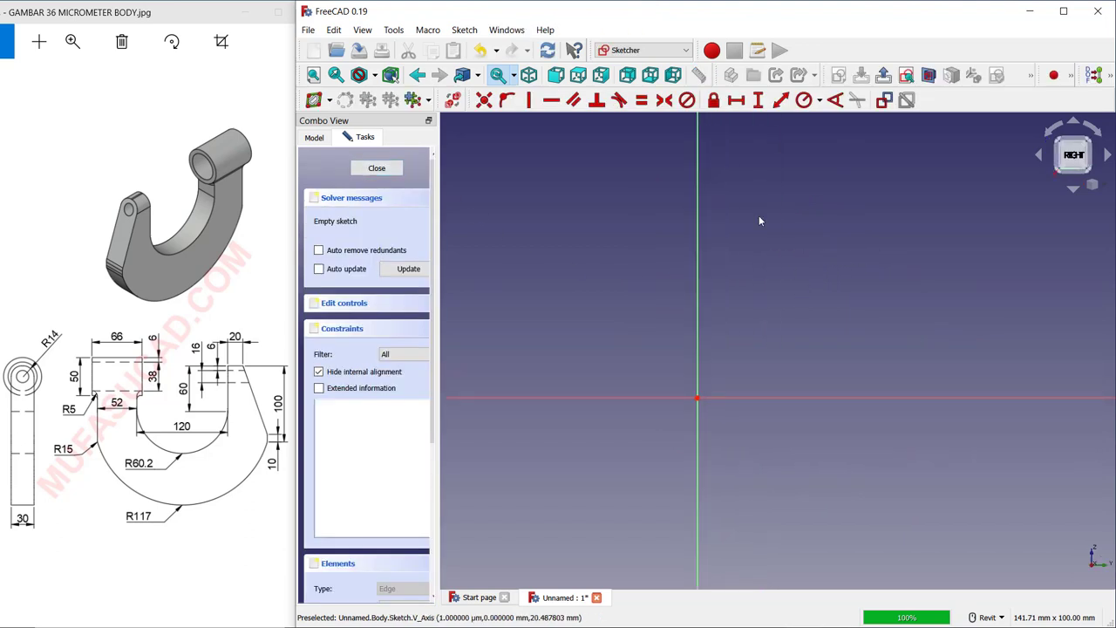
- Draw a closed polyline hook outline from the origin with a slanted side and a slot
middle_drag(758, 221, 748, 226)
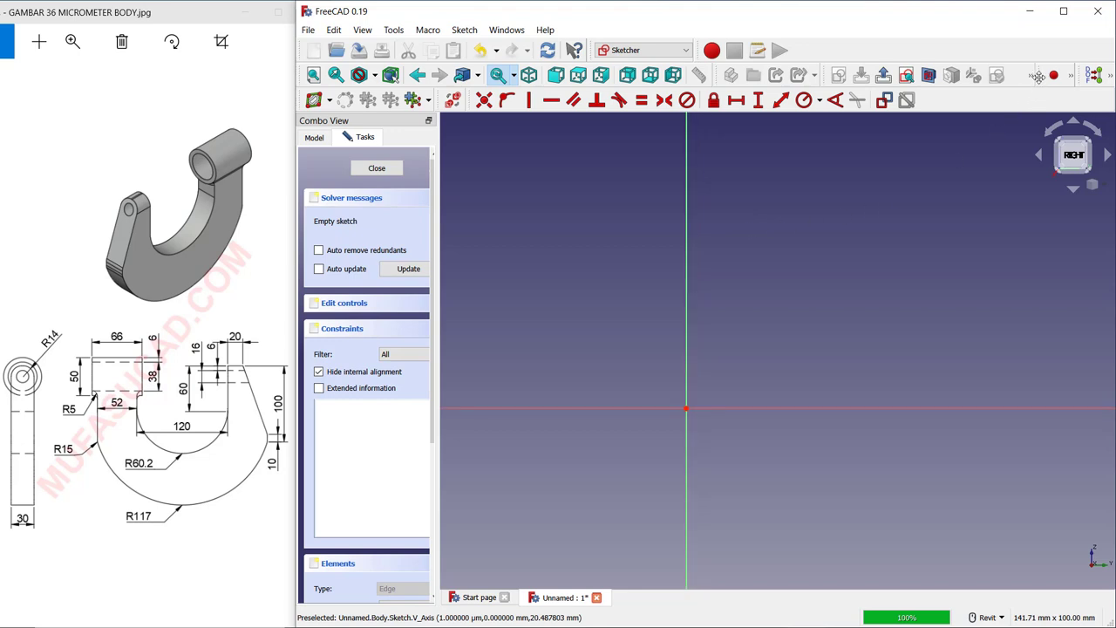
mouse_move(1036, 76)
mouse_down()
mouse_move(777, 107)
mouse_move(561, 49)
mouse_move(490, 81)
mouse_up()
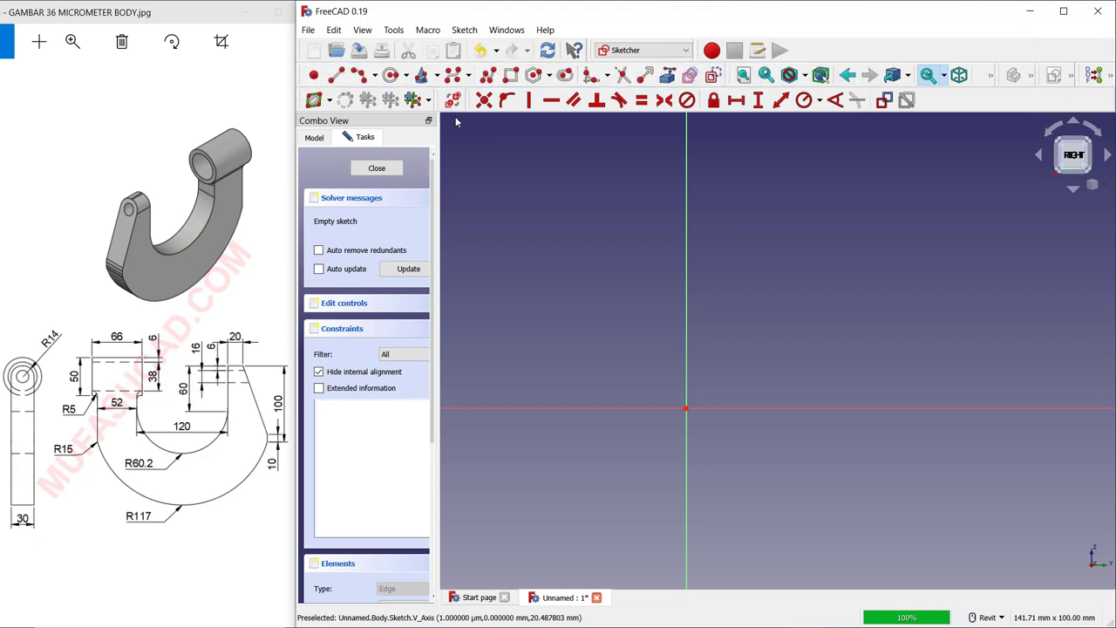
click(489, 79)
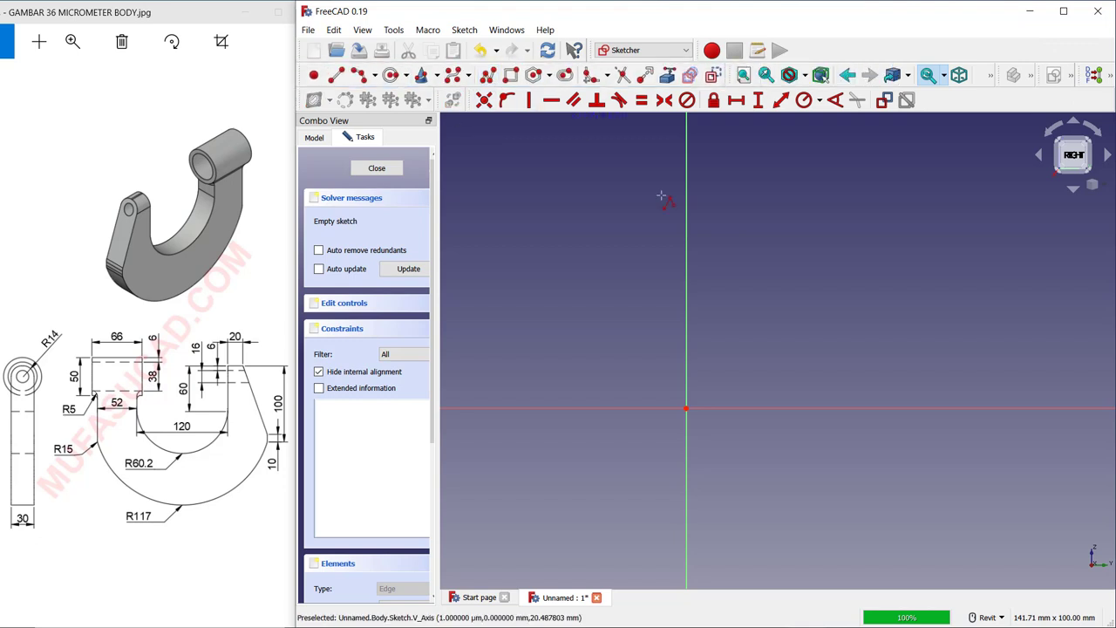
click(686, 407)
click(686, 354)
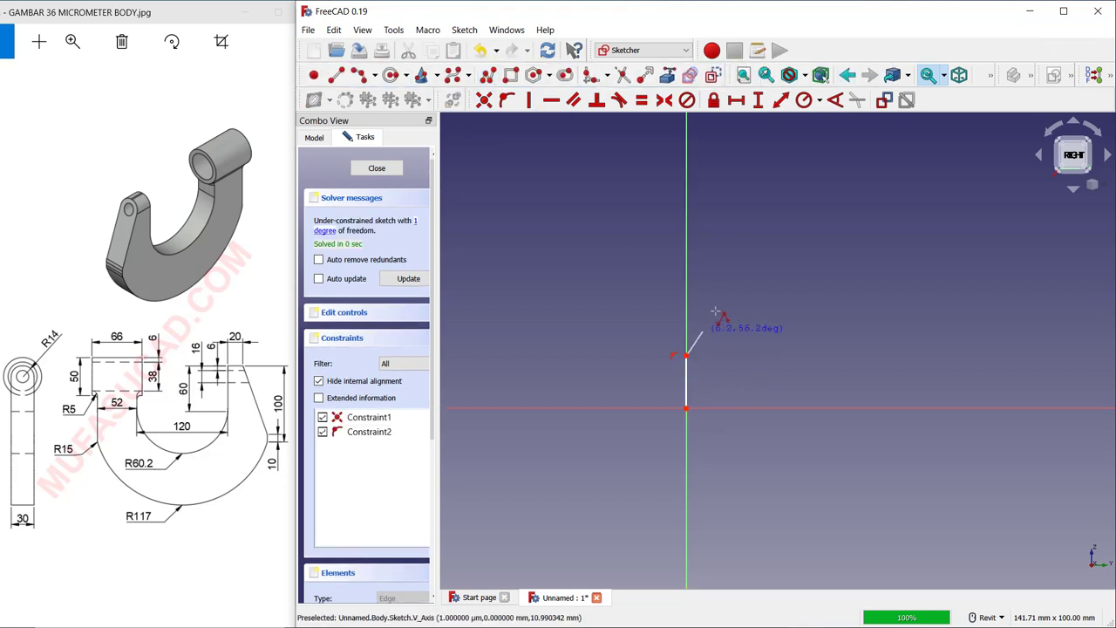
click(757, 245)
click(789, 245)
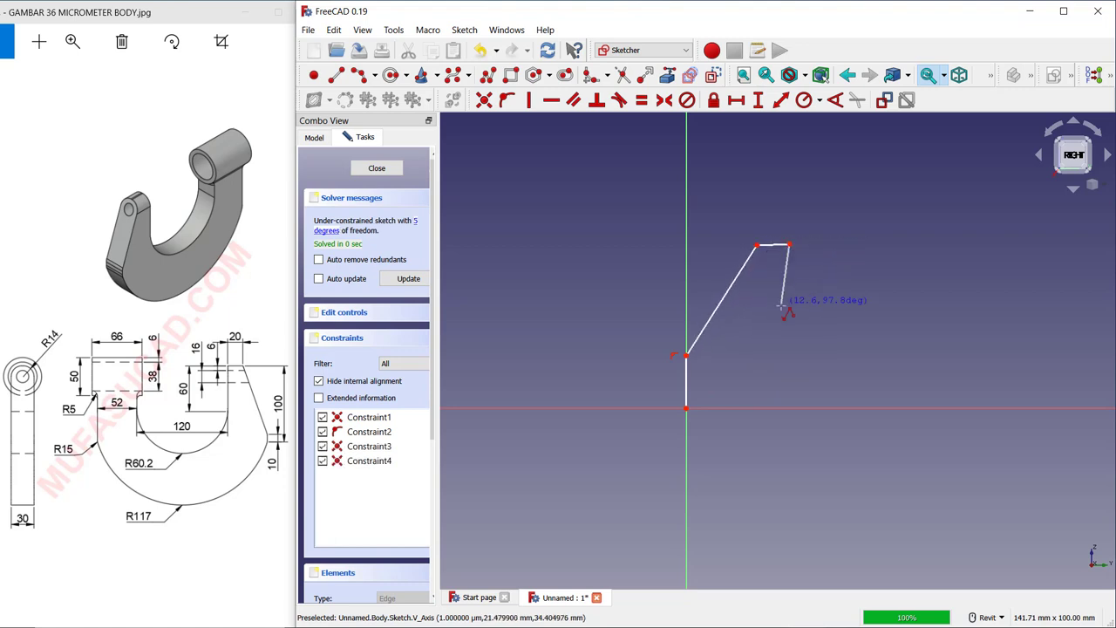
click(788, 328)
click(842, 328)
click(842, 245)
click(880, 248)
click(880, 407)
click(686, 408)
- Delete the slot's bottom edge and the outline's base edge
middle_drag(876, 324, 825, 341)
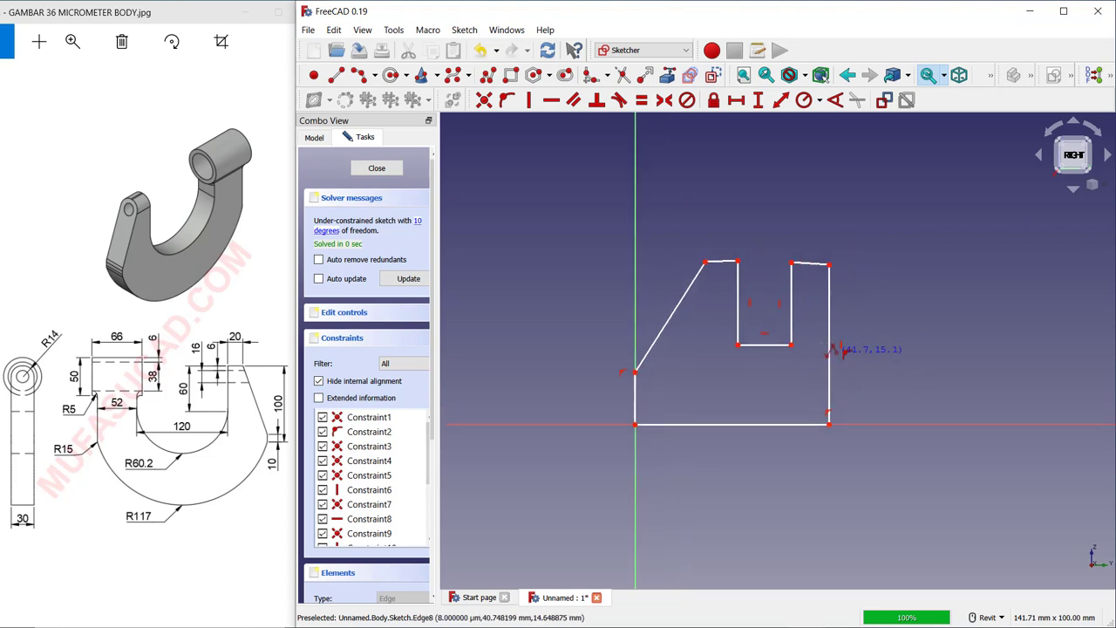
right_click(770, 362)
click(765, 344)
click(747, 424)
key(Delete)
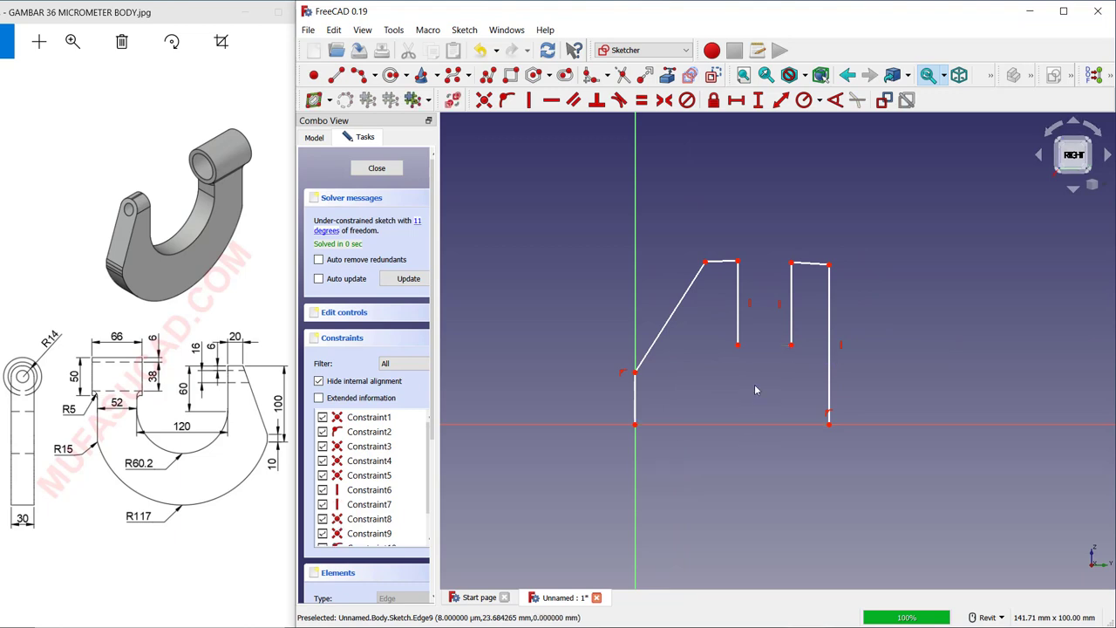
scroll(754, 383, up, 1)
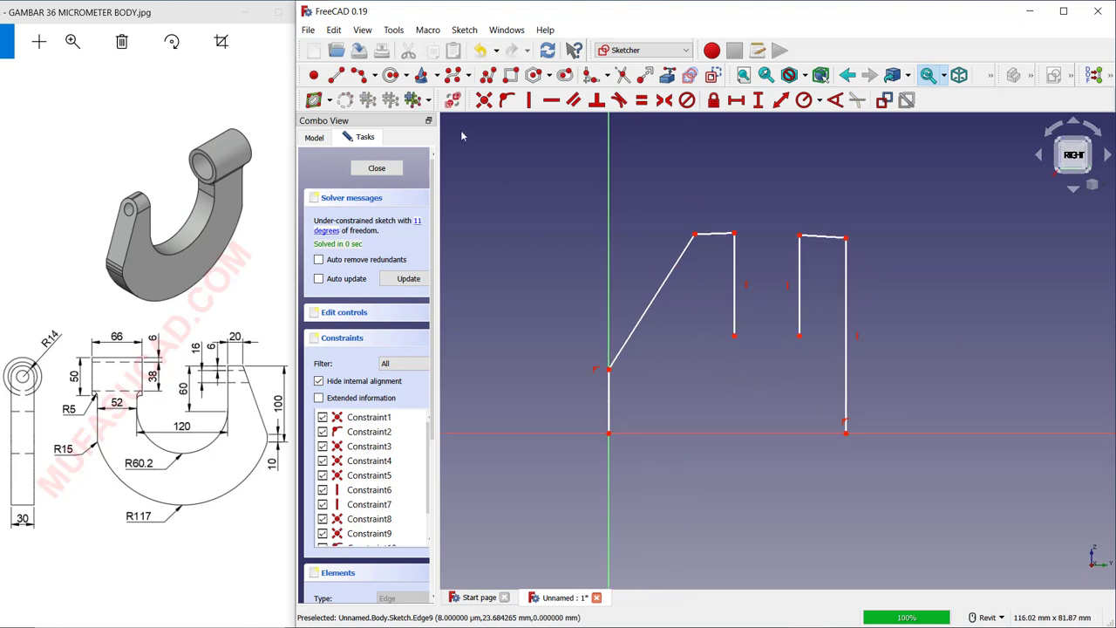
- Draw downward end-point-and-rim arcs closing the slot bottom and the base
click(374, 76)
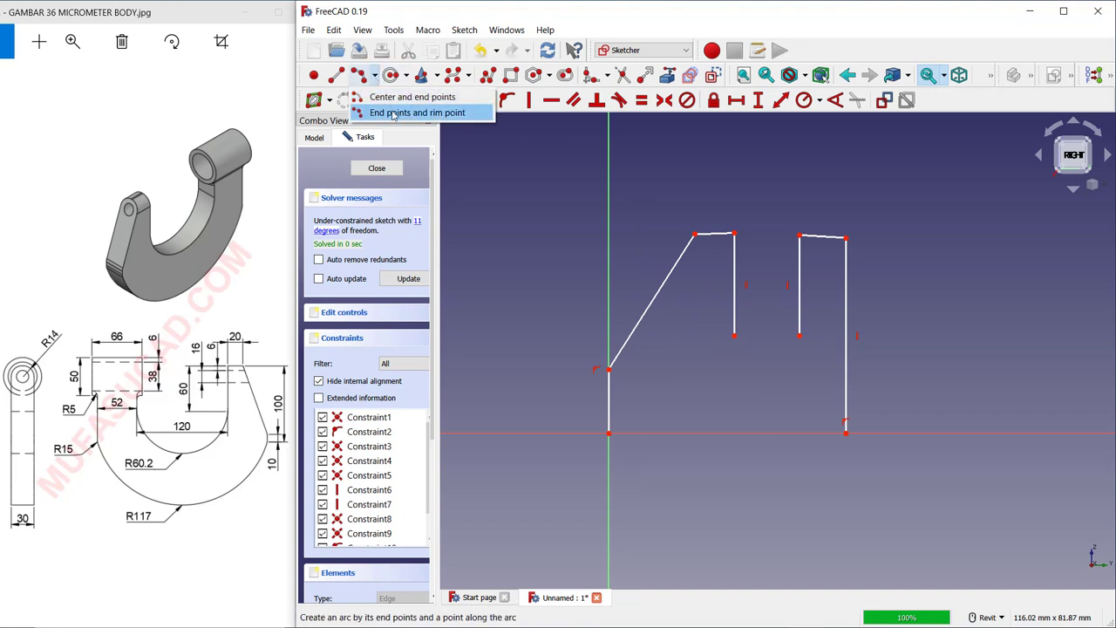
click(393, 114)
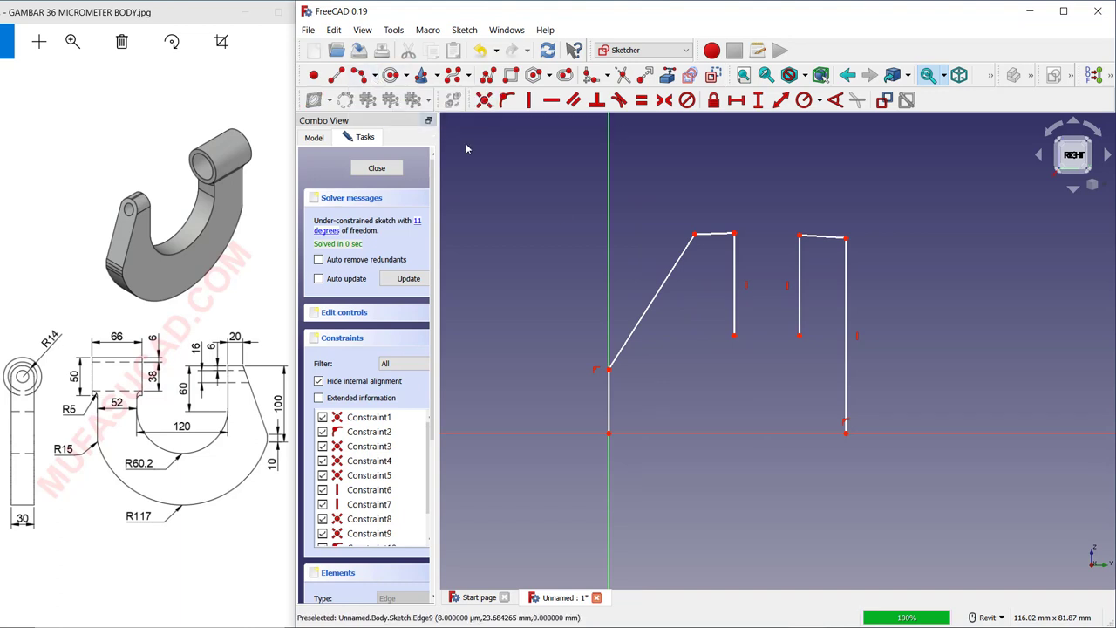
click(735, 337)
click(800, 336)
click(780, 347)
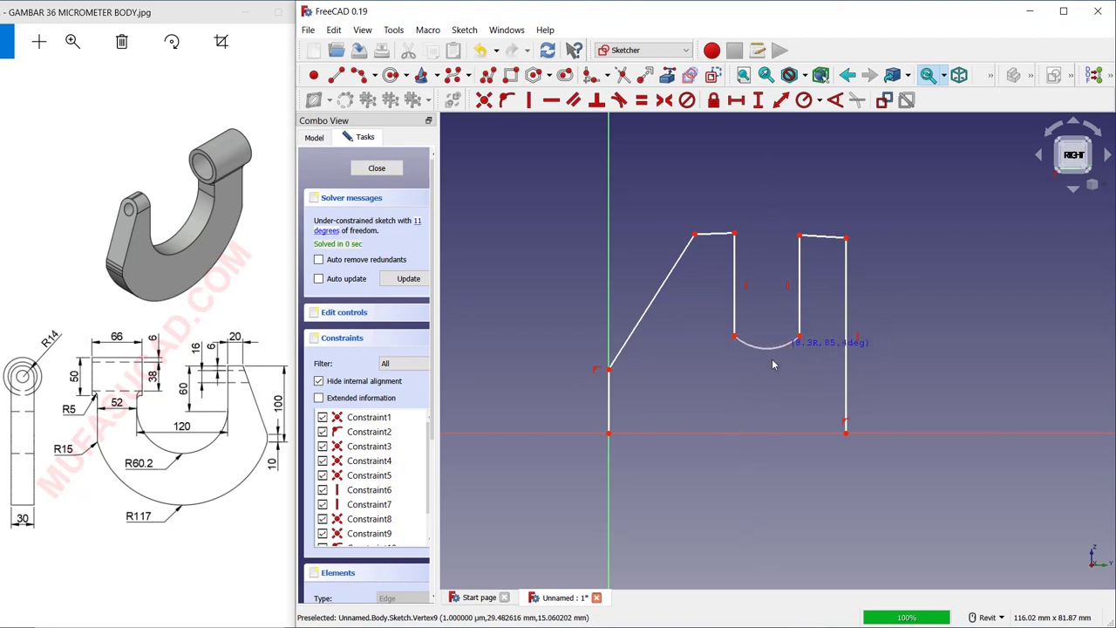
click(608, 433)
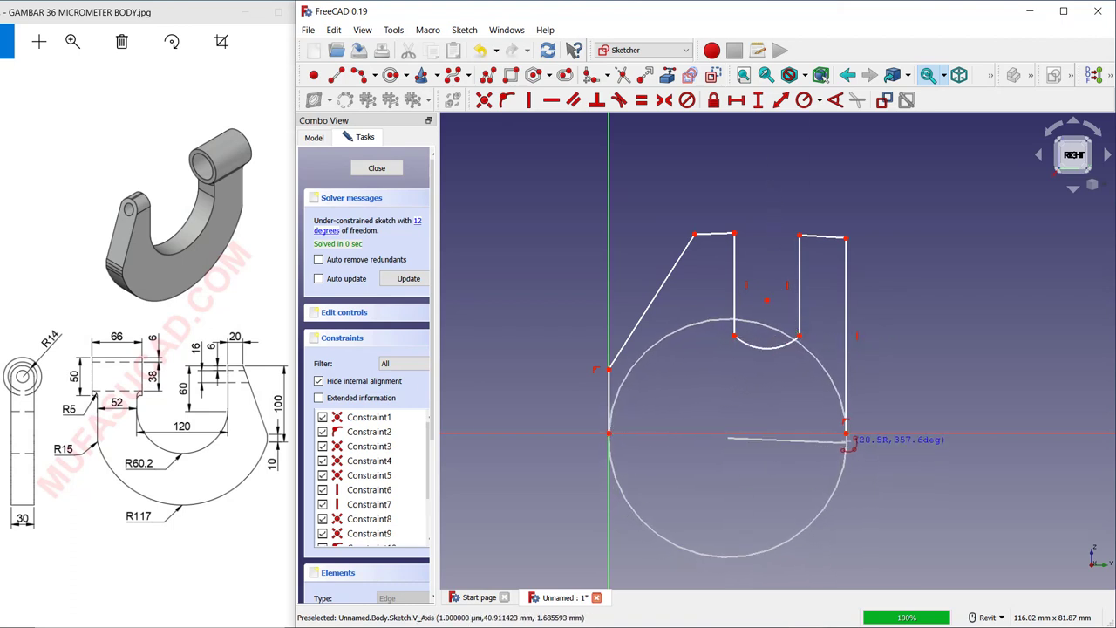
click(846, 433)
click(767, 458)
- Constrain the two short top edges horizontal
middle_drag(863, 295, 853, 315)
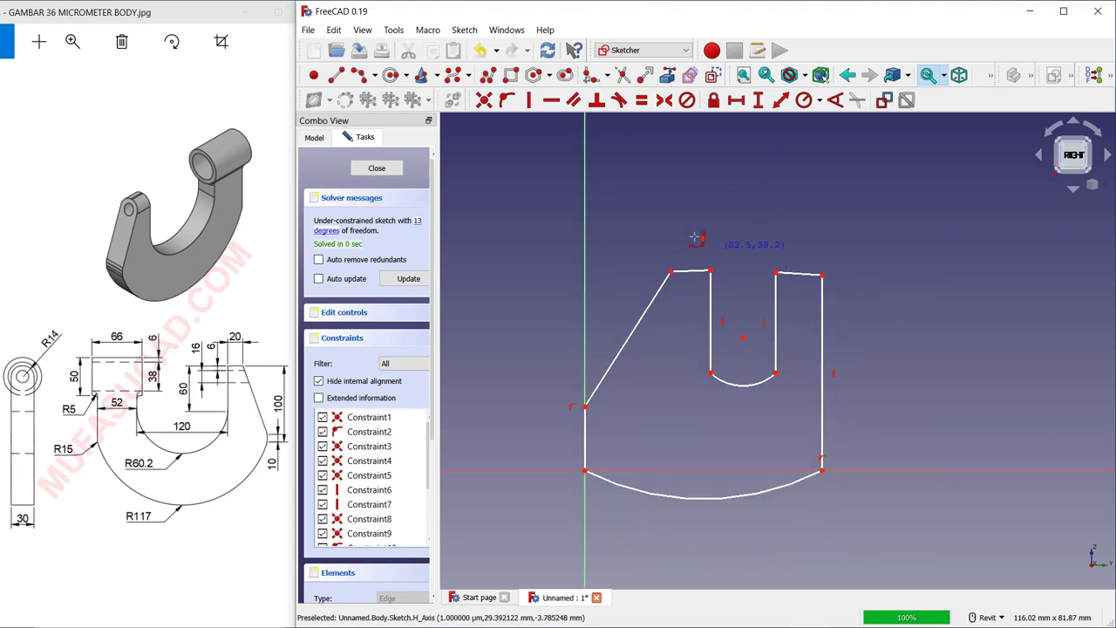
click(554, 103)
click(700, 271)
click(803, 273)
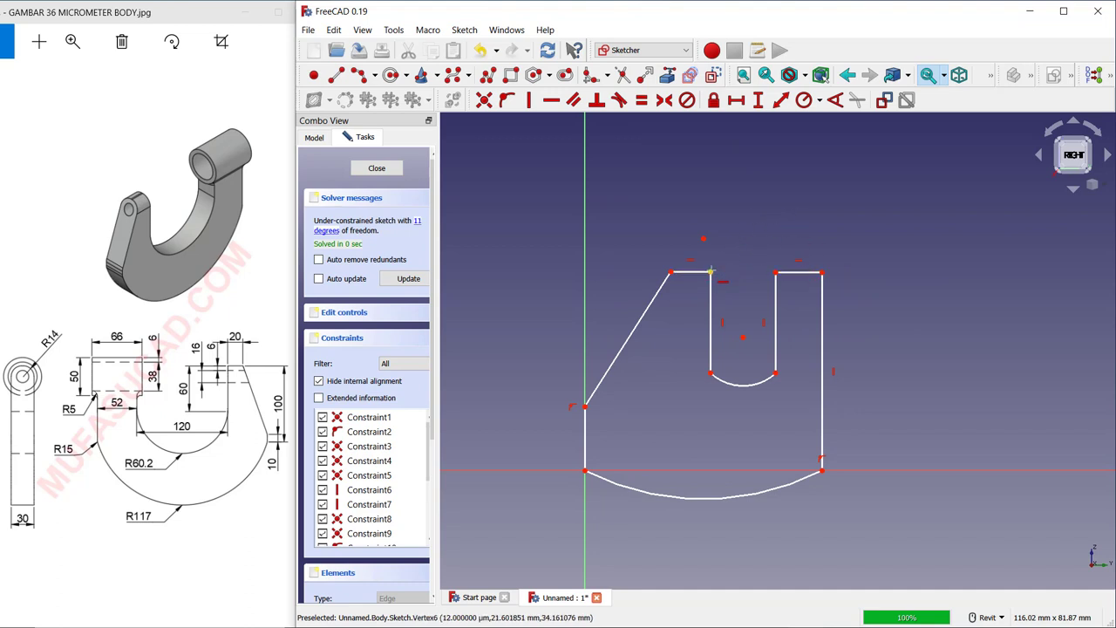
- Tie the two top edges together and set the 224 mm overall width
click(776, 272)
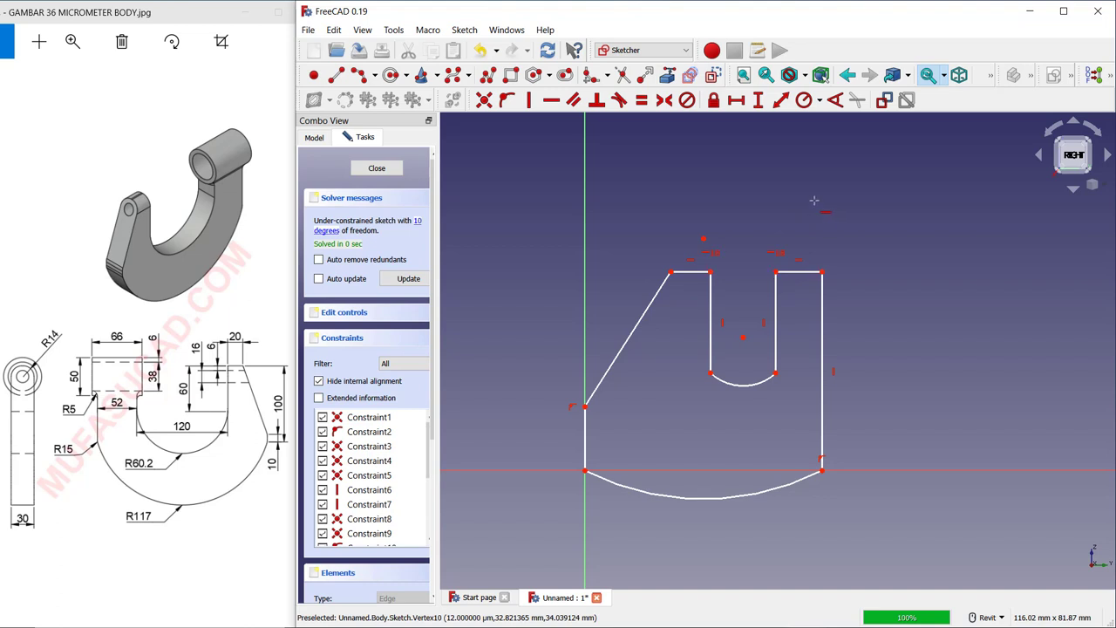
click(735, 101)
click(585, 406)
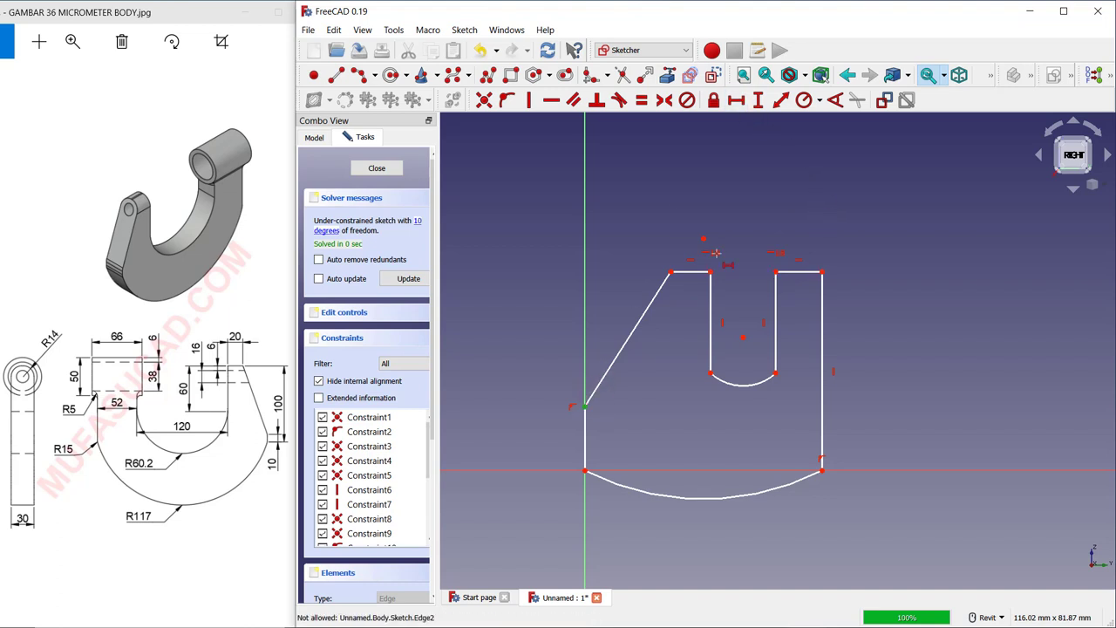
click(823, 272)
text(224)
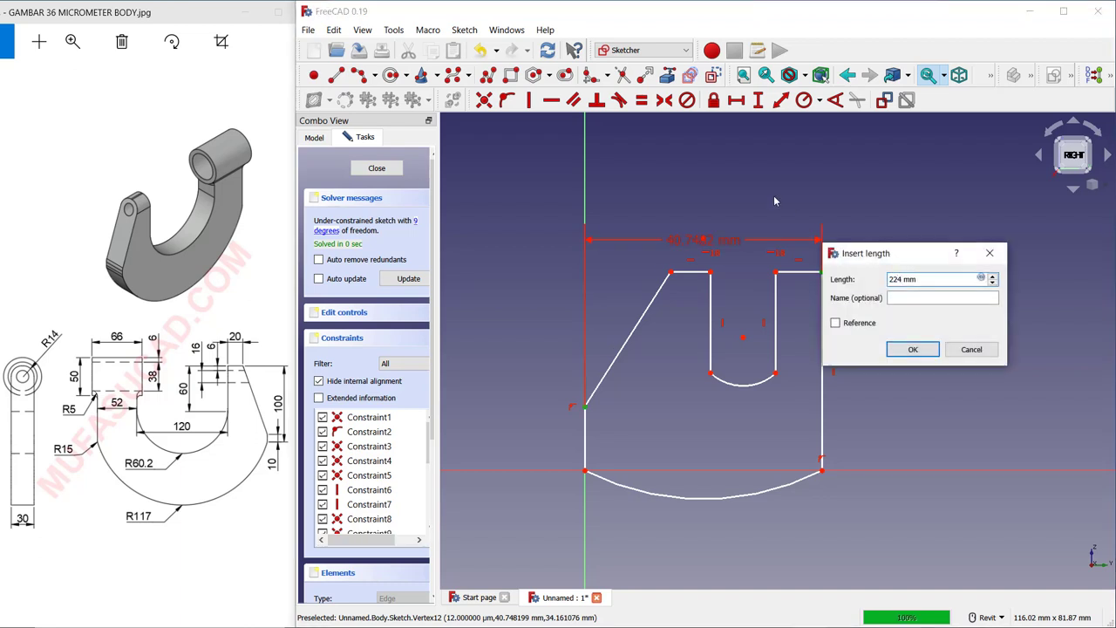
key(Return)
scroll(858, 394, down, 4)
scroll(858, 394, down, 3)
scroll(689, 414, up, 1)
scroll(671, 416, up, 2)
- Set a 120 mm horizontal distance between the slot's top vertices
key(l)
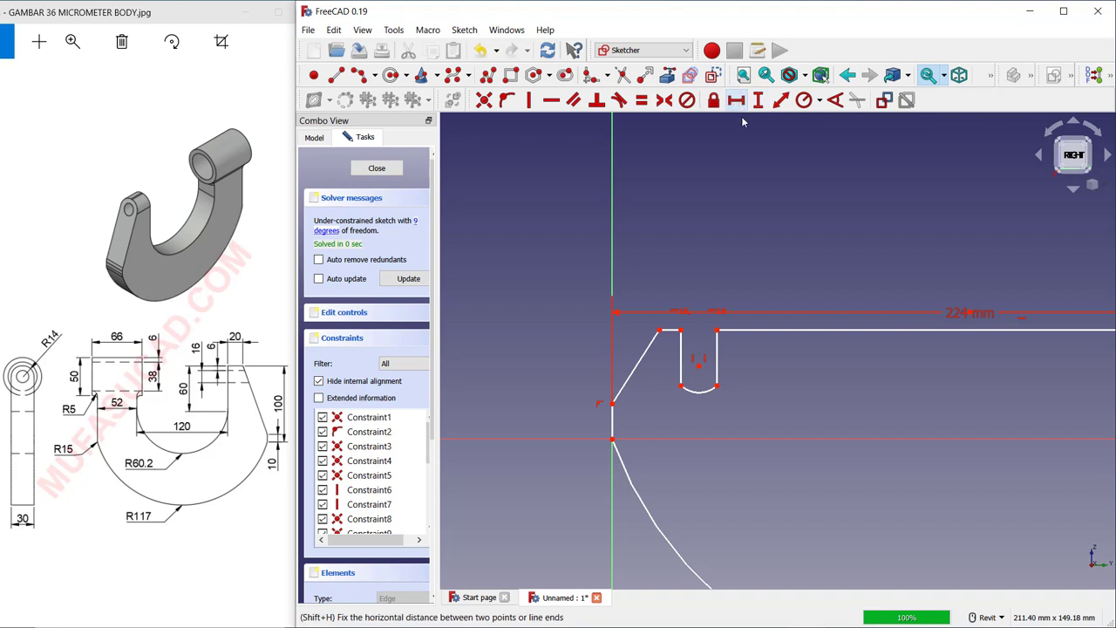
scroll(669, 323, up, 1)
click(683, 330)
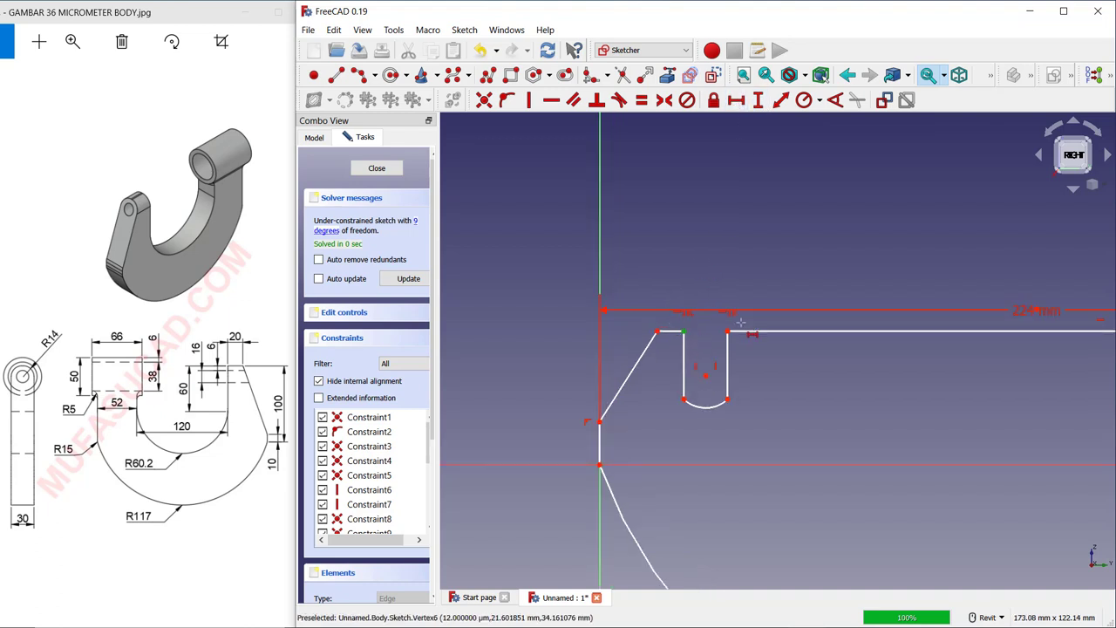
click(727, 331)
text(120)
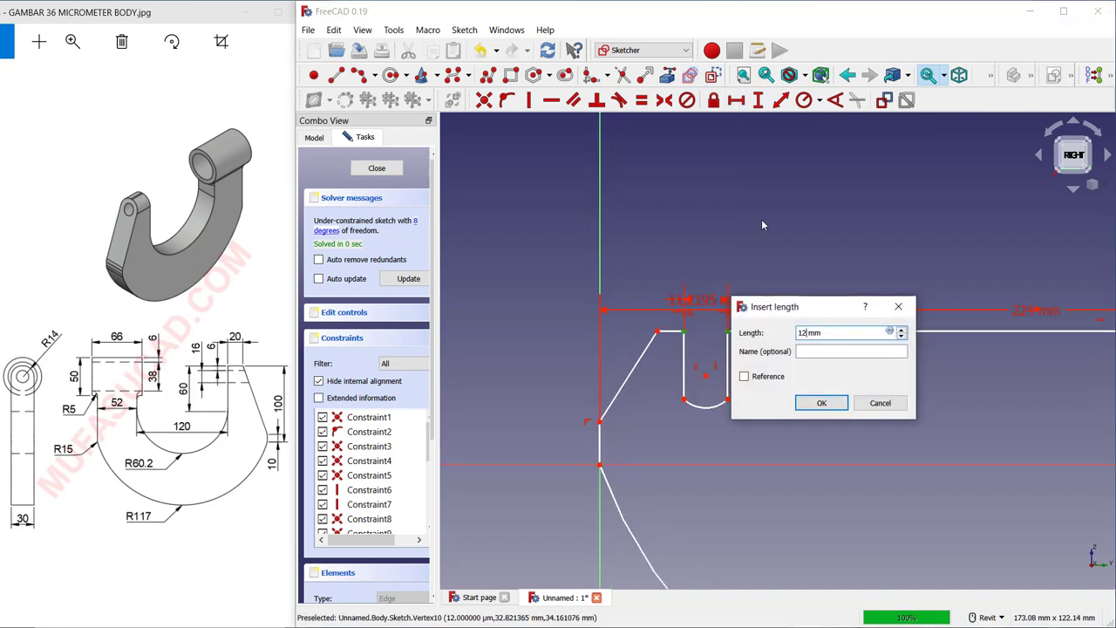
key(Return)
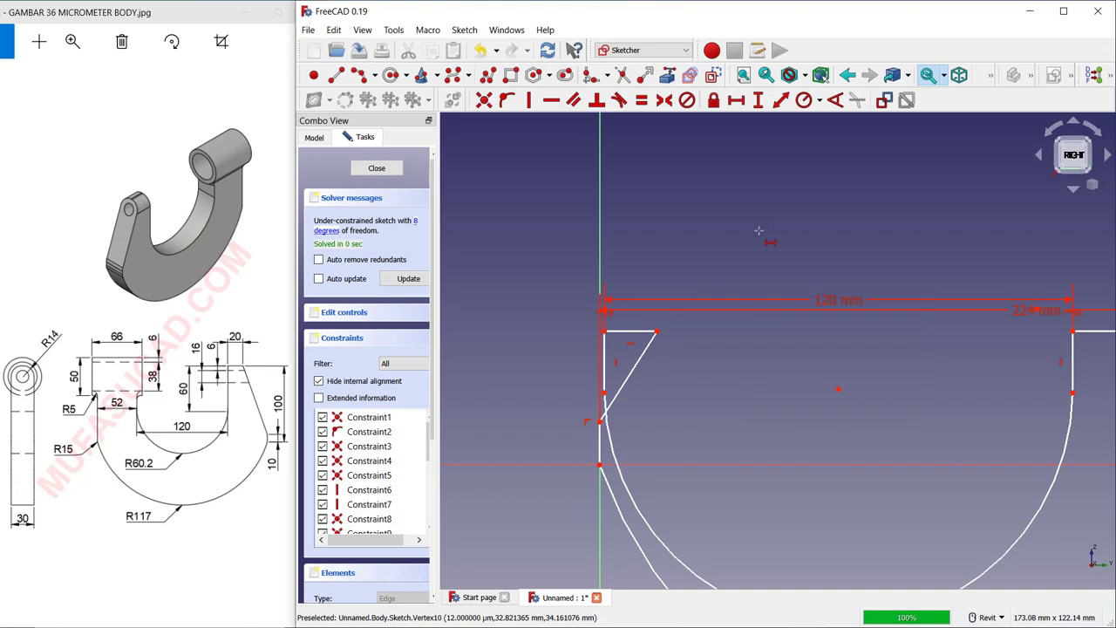
scroll(837, 214, down, 3)
middle_drag(863, 213, 661, 293)
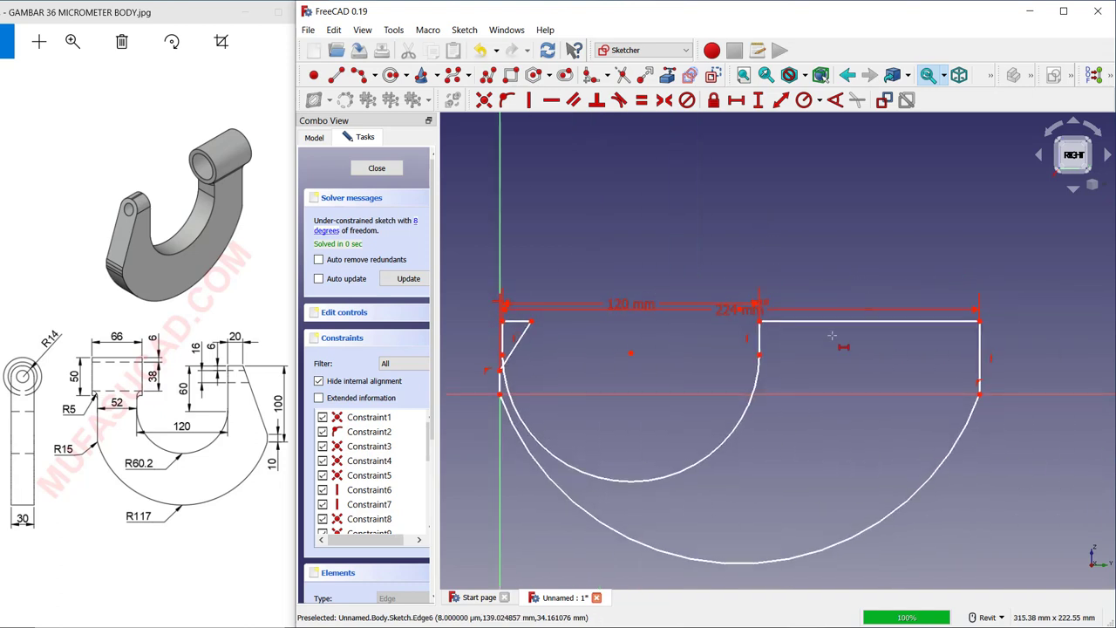
- Dimension the top-right line 52 mm, top-left line 30 mm, and short left edge 10 mm
click(780, 100)
click(839, 320)
text(52)
key(Return)
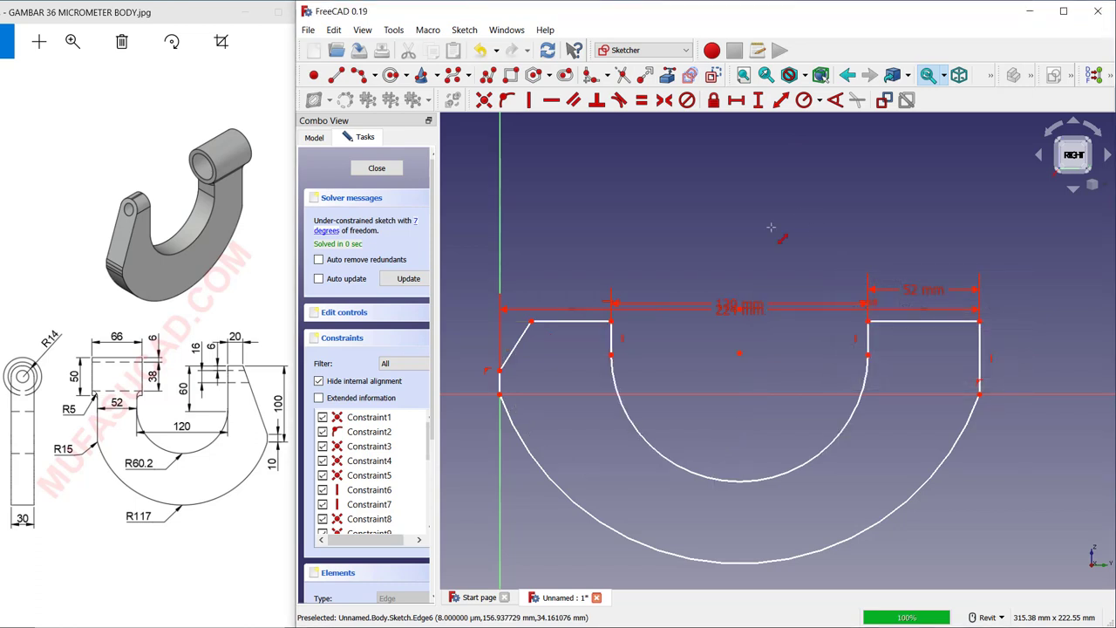
click(564, 320)
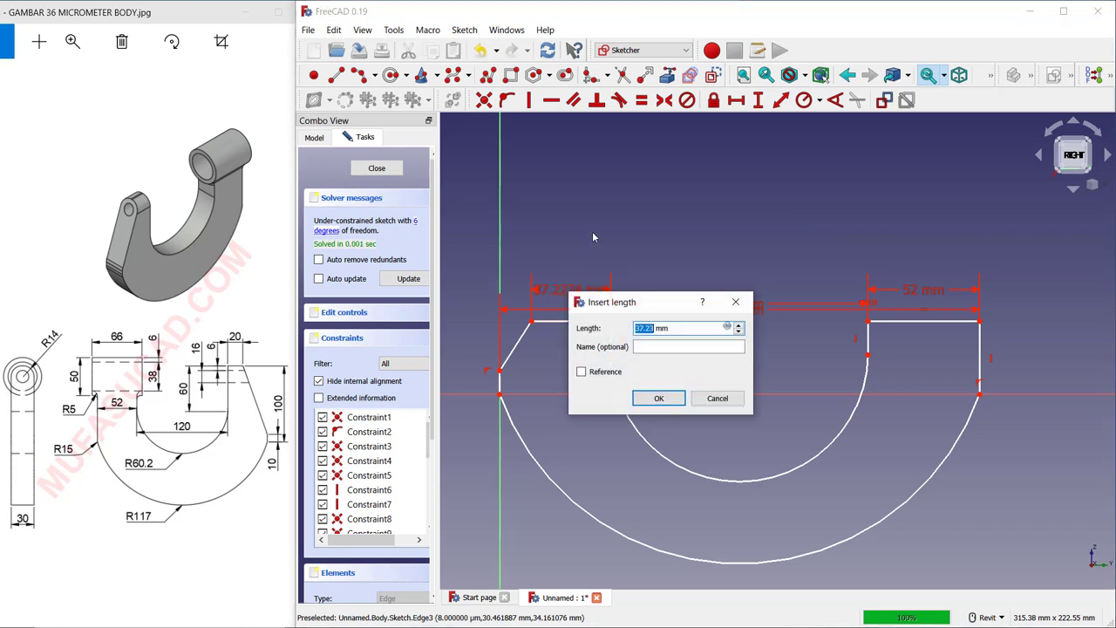
text(30)
key(Return)
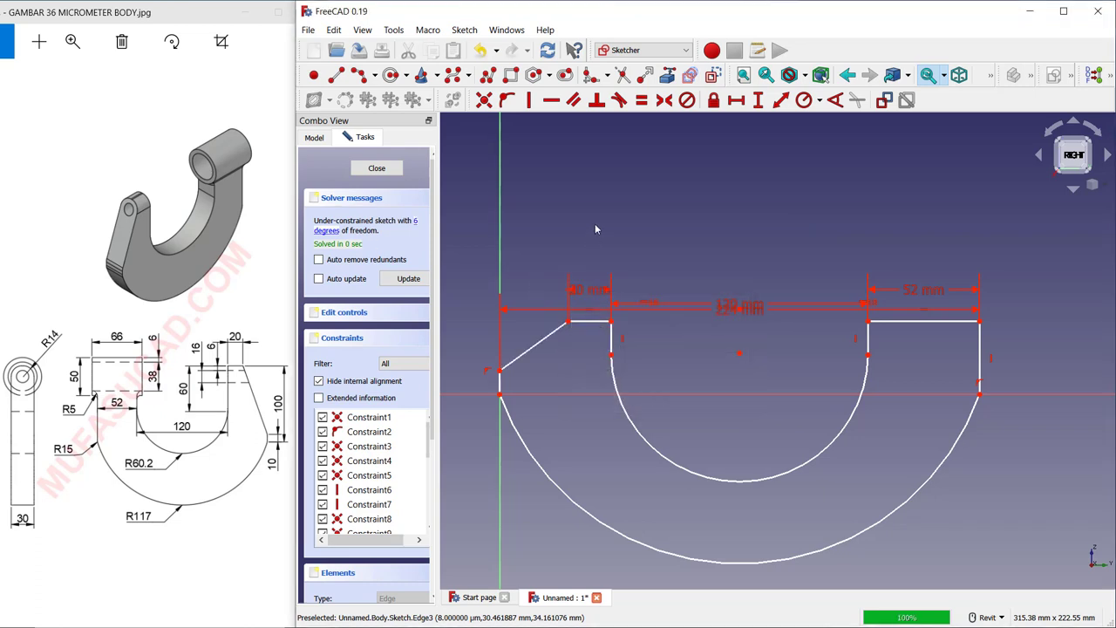
click(499, 380)
text(10)
key(Return)
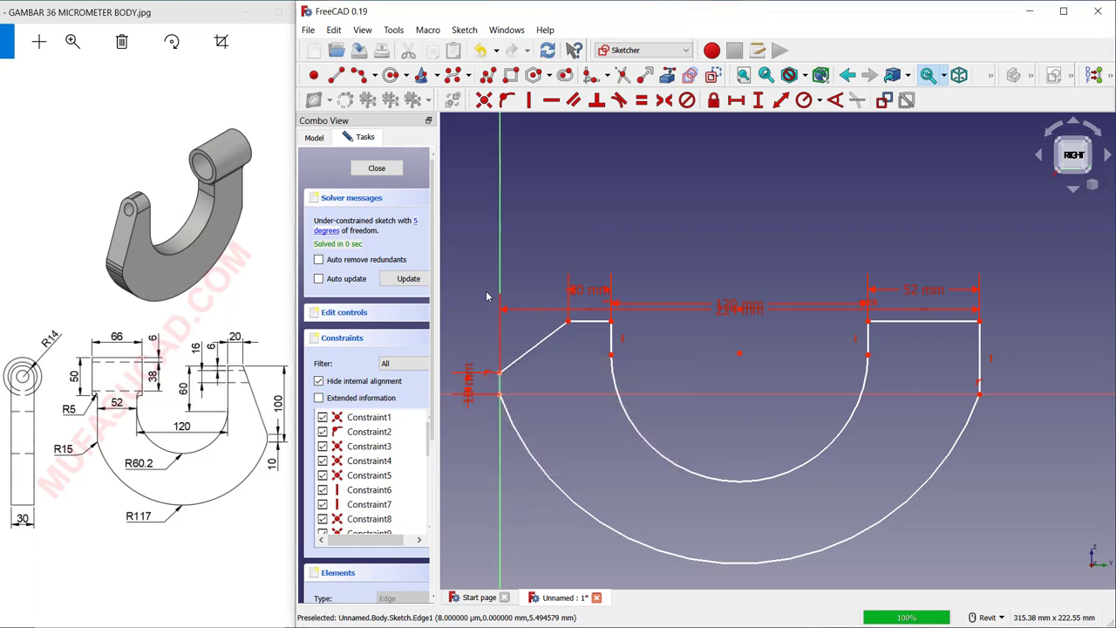
- Make the inner vertical edges equal at 60 mm and the right outer edge 100 mm
middle_drag(751, 353, 747, 321)
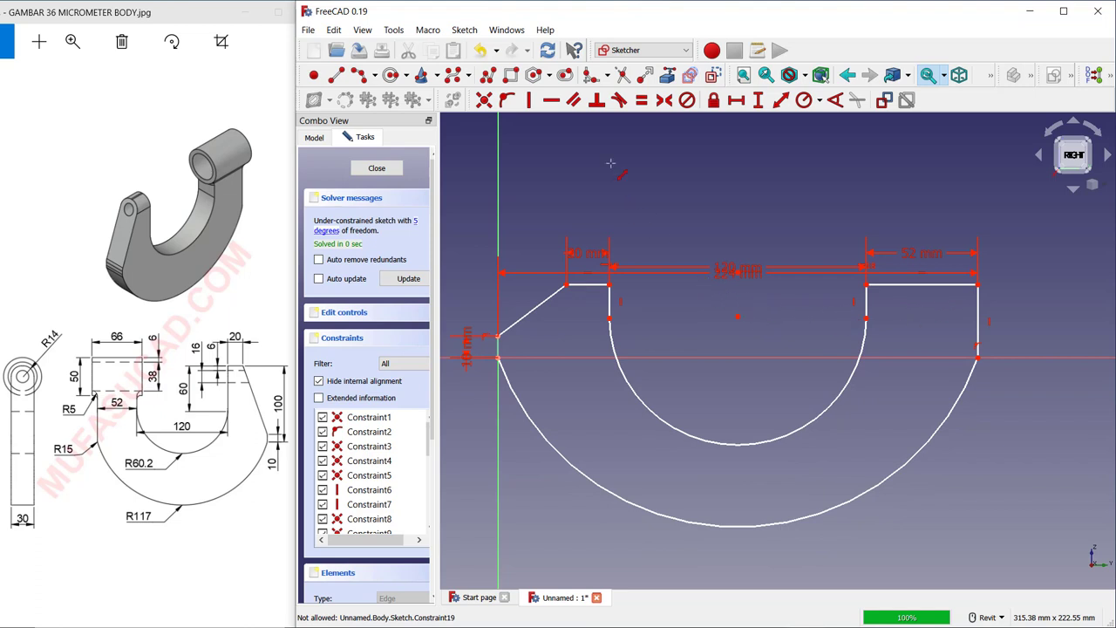
click(642, 100)
click(608, 297)
click(864, 298)
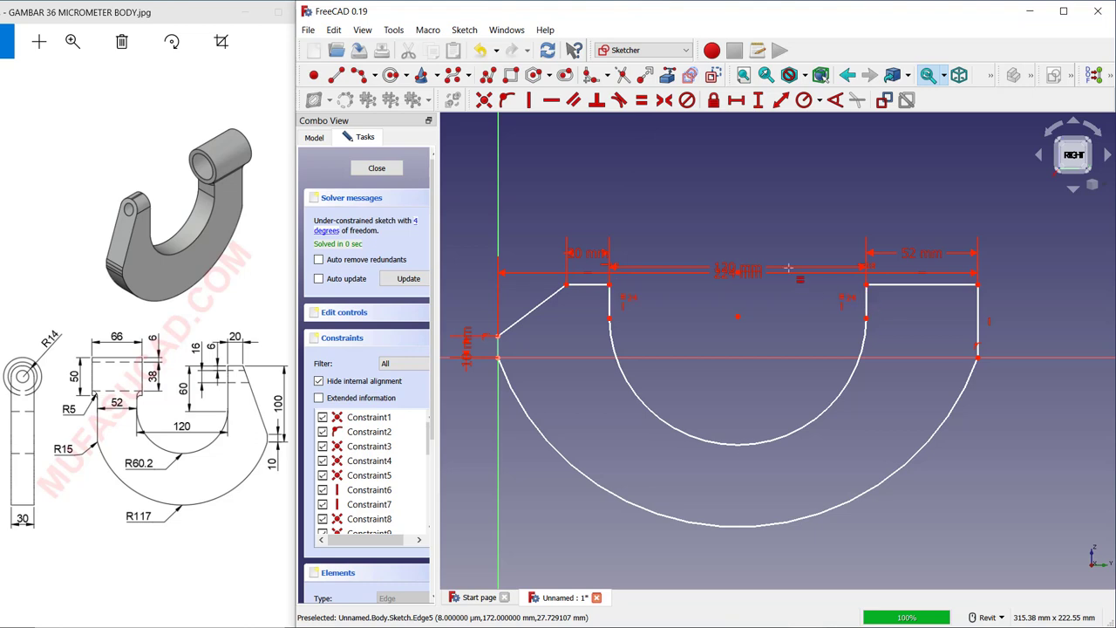
click(780, 100)
click(611, 301)
text(60)
key(Return)
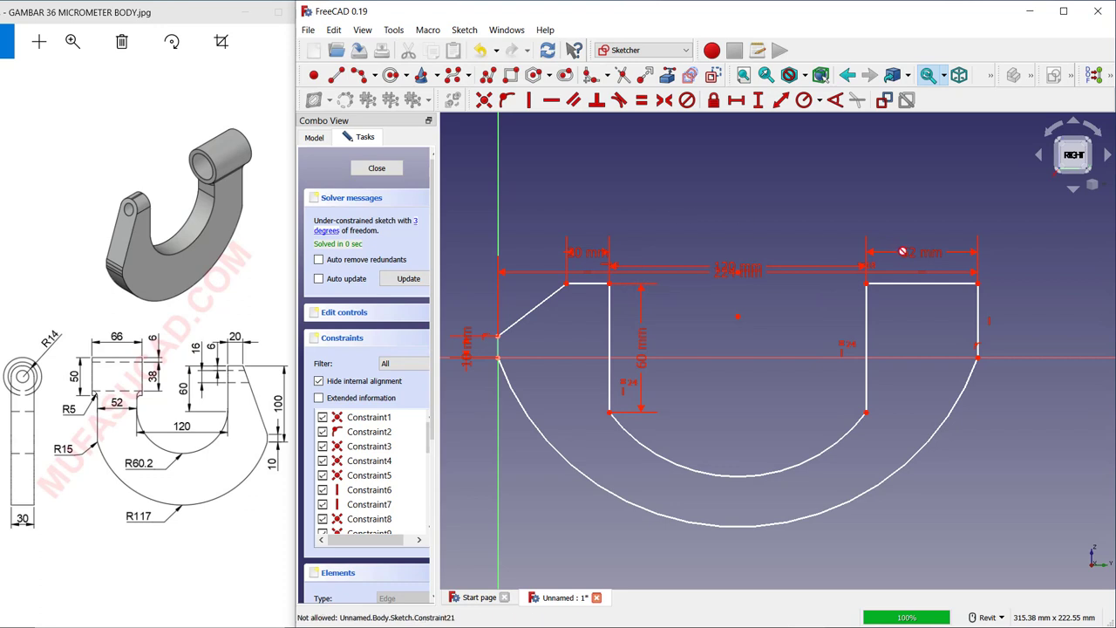
click(977, 320)
text(100)
key(Return)
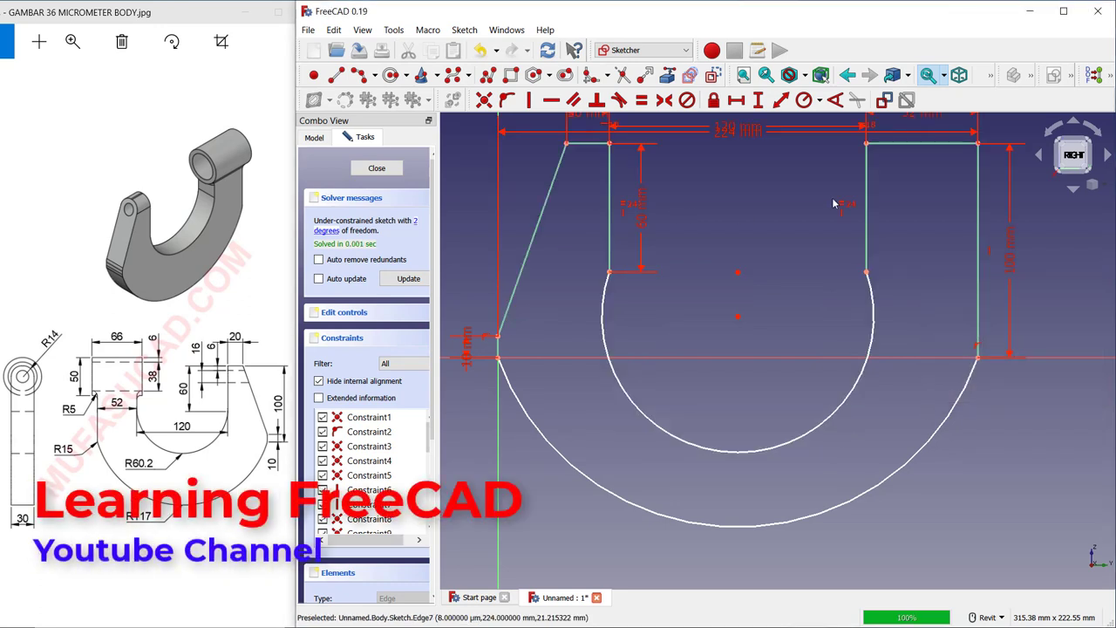
- Give the inner arc R60.2 and the outer arc R117, then close the sketch
middle_drag(741, 313, 738, 299)
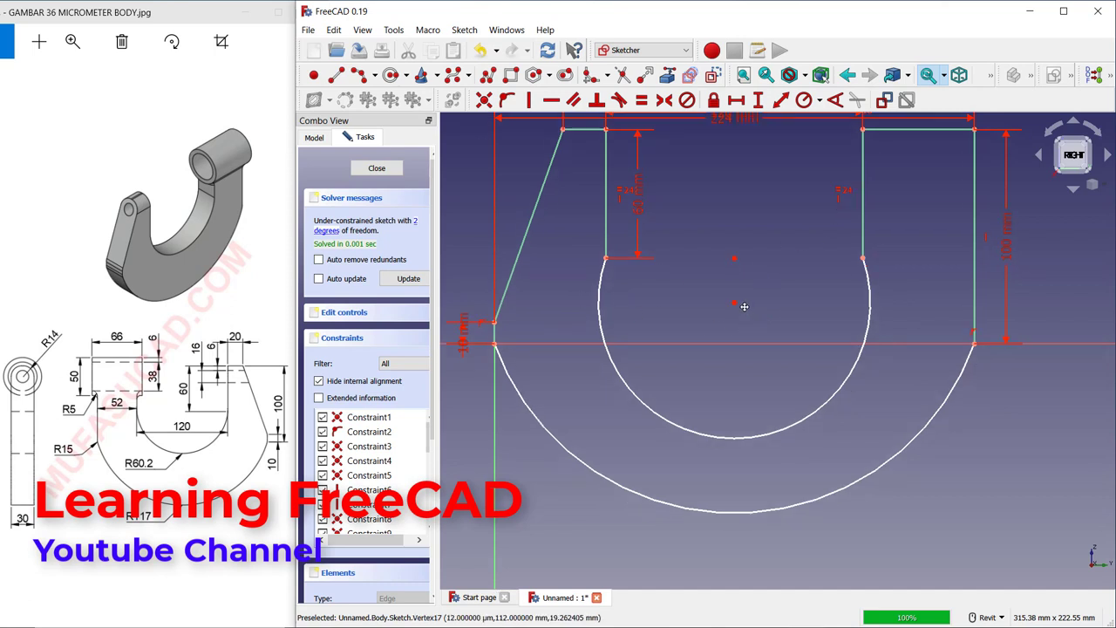
click(804, 100)
click(732, 436)
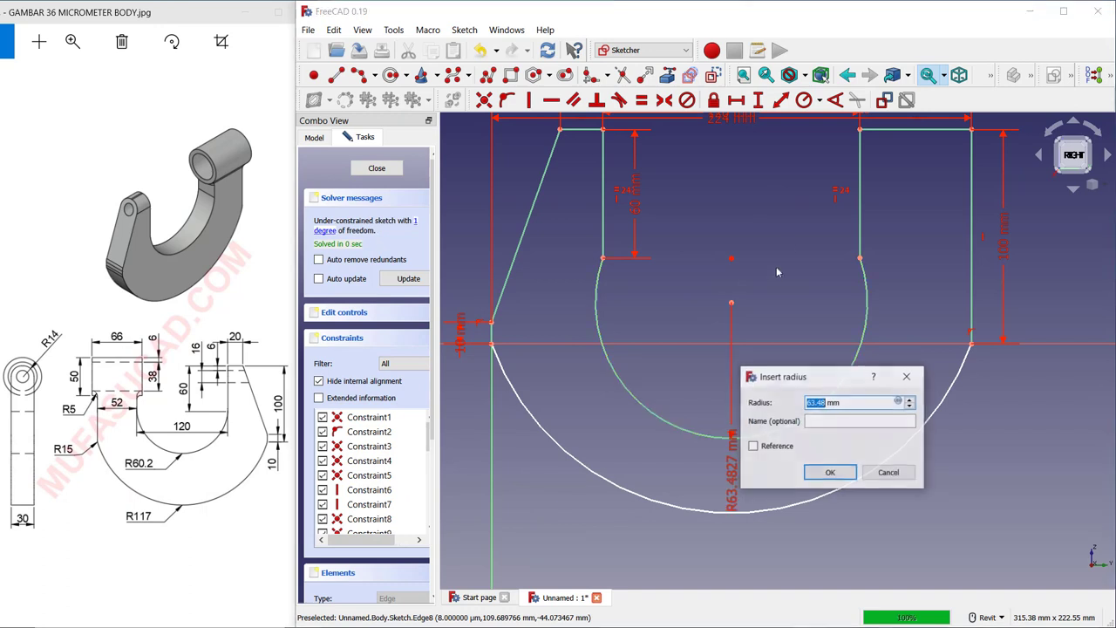
text(60.2)
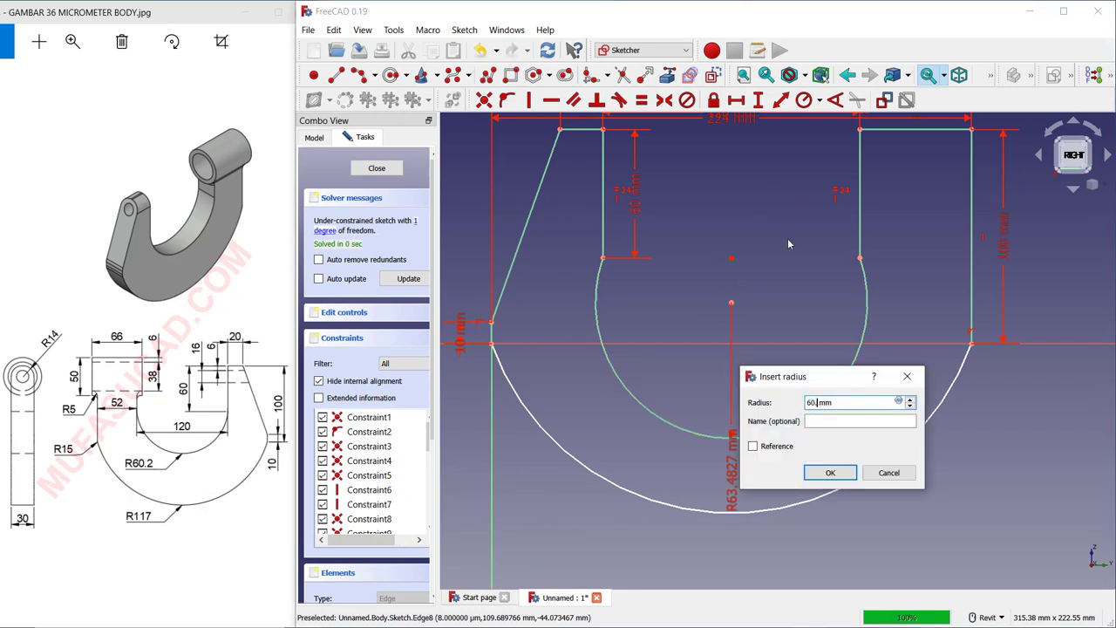
key(Return)
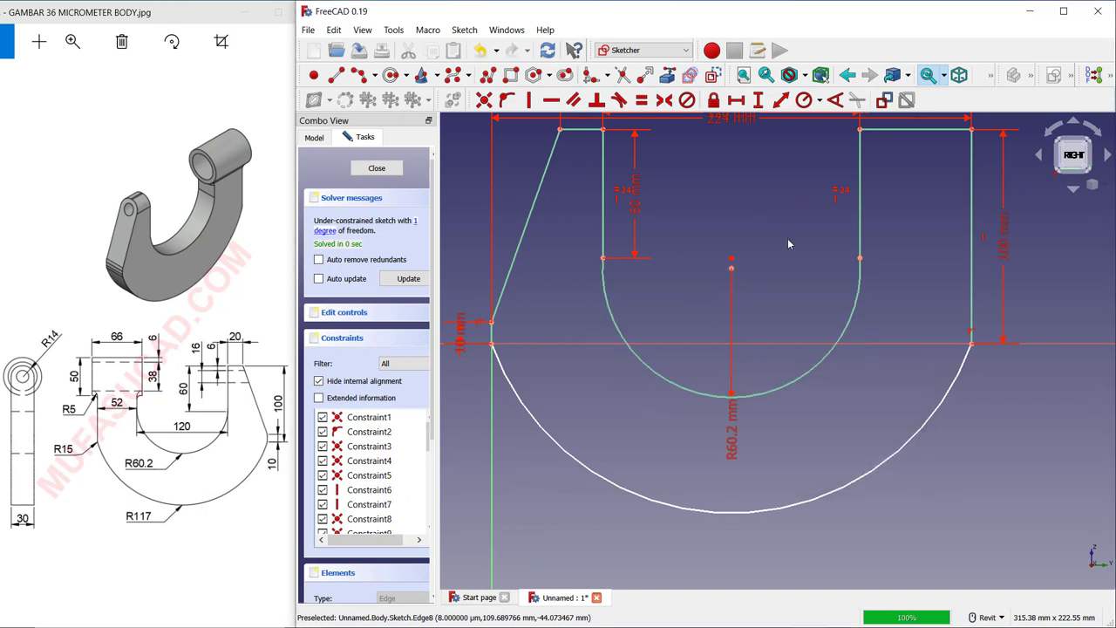
click(757, 510)
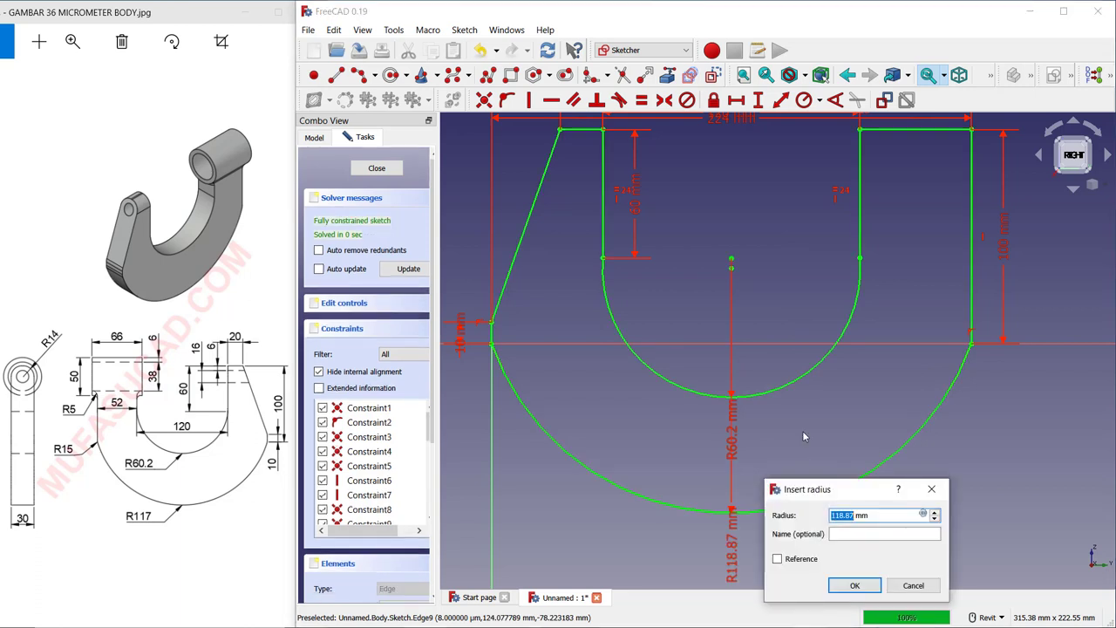
text(117)
key(Return)
scroll(805, 311, down, 2)
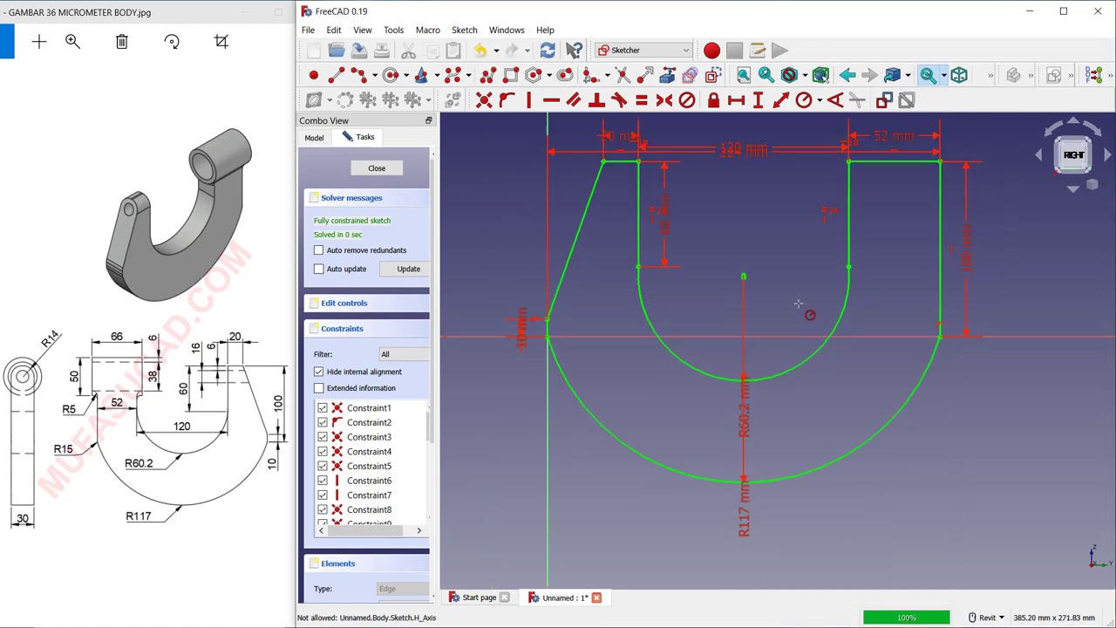
middle_drag(750, 312, 747, 319)
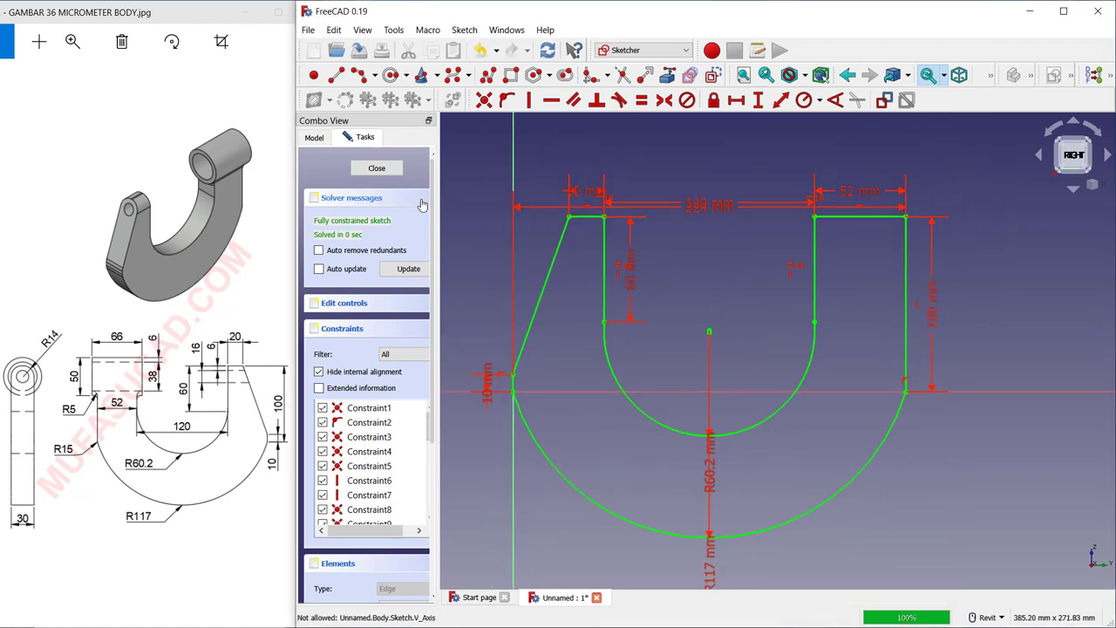
click(376, 168)
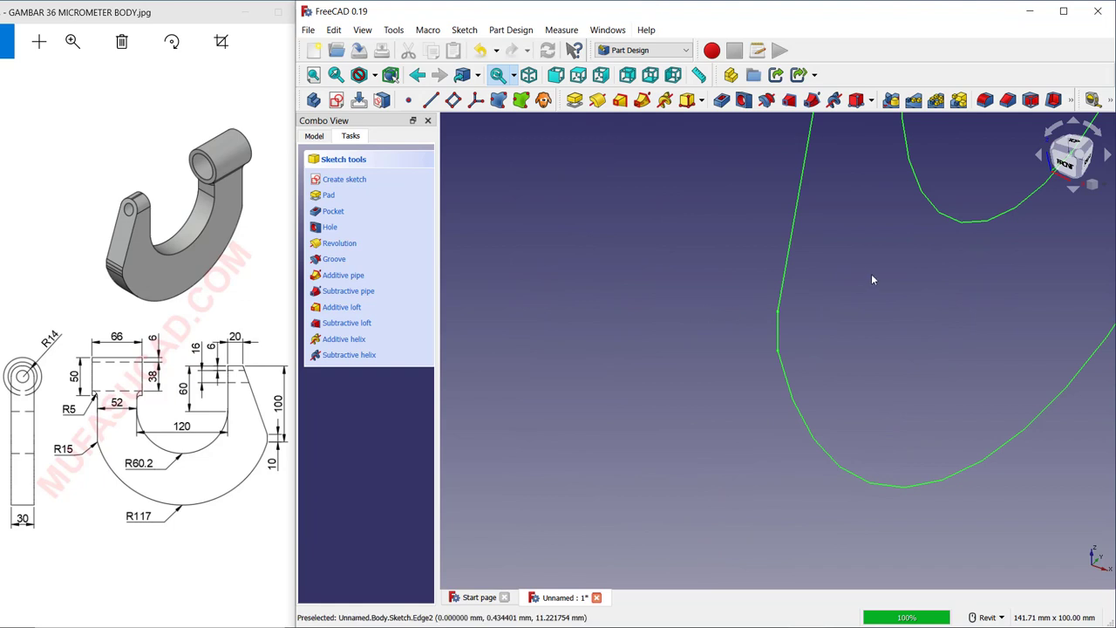
- Pad the hook sketch to a 30 mm thick solid
click(330, 197)
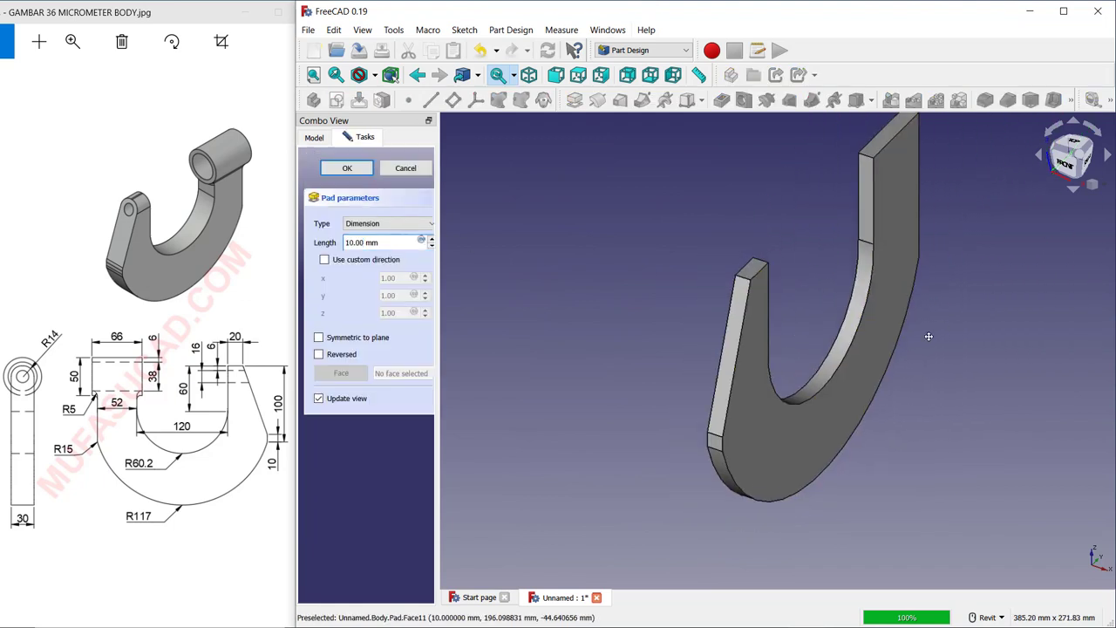
drag(377, 242, 319, 243)
text(30)
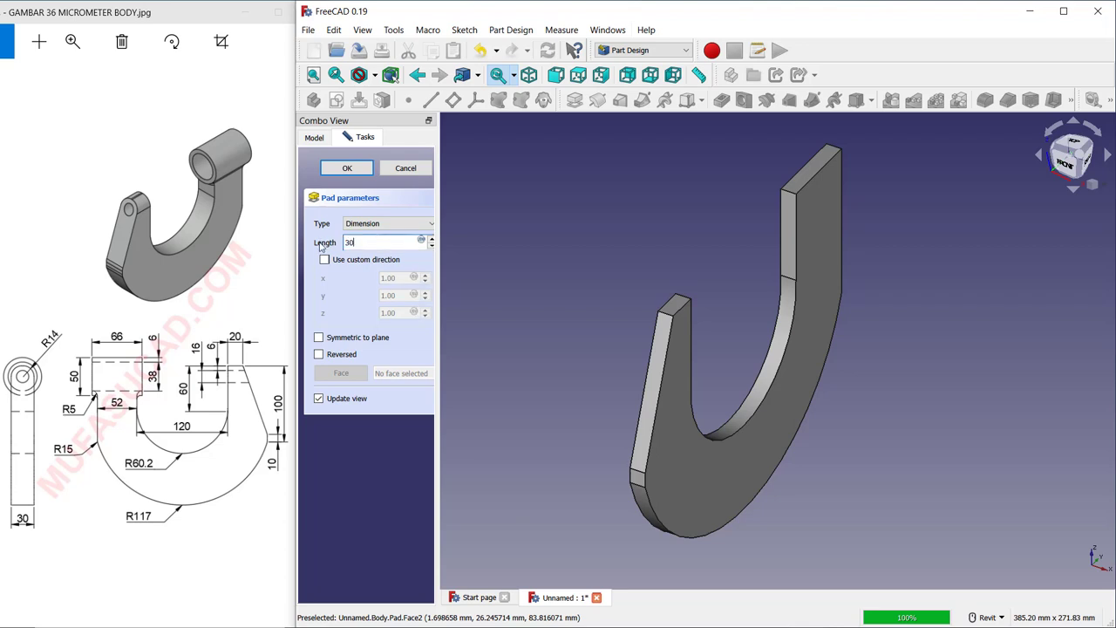
click(347, 167)
shift+middle_drag(844, 369, 588, 369)
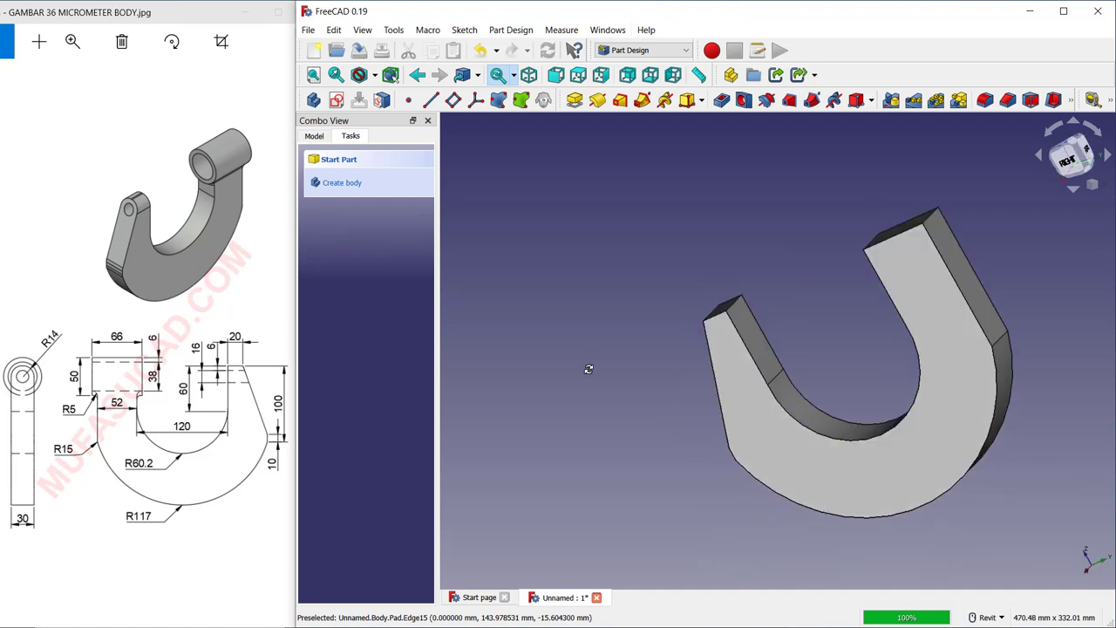
- Open a sketch on the left arm's end face and reference its right vertical edge
click(751, 340)
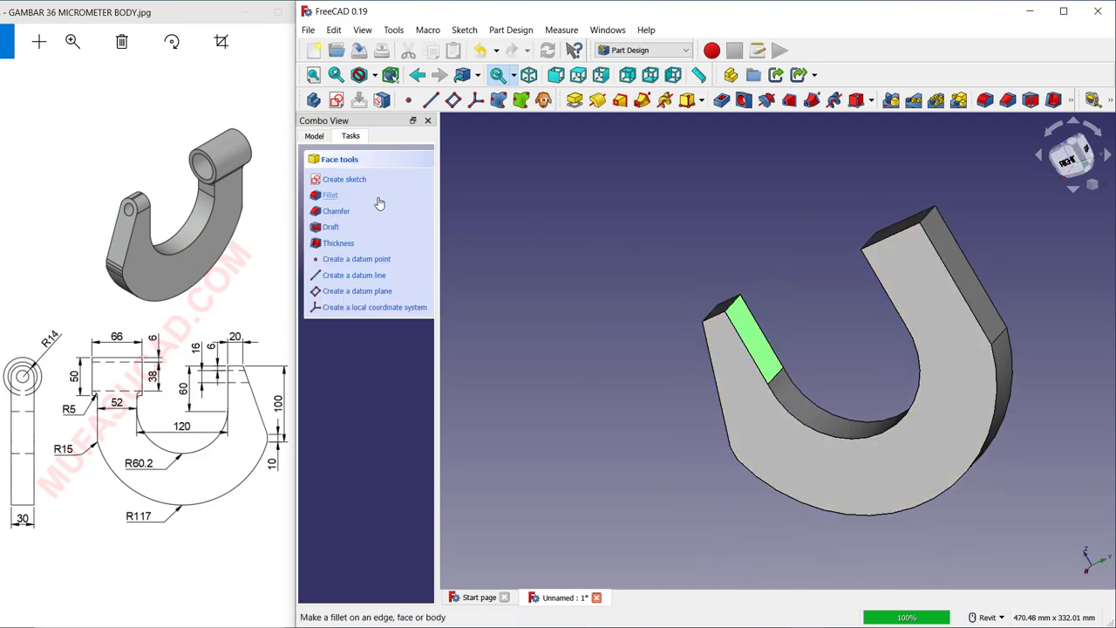
click(349, 179)
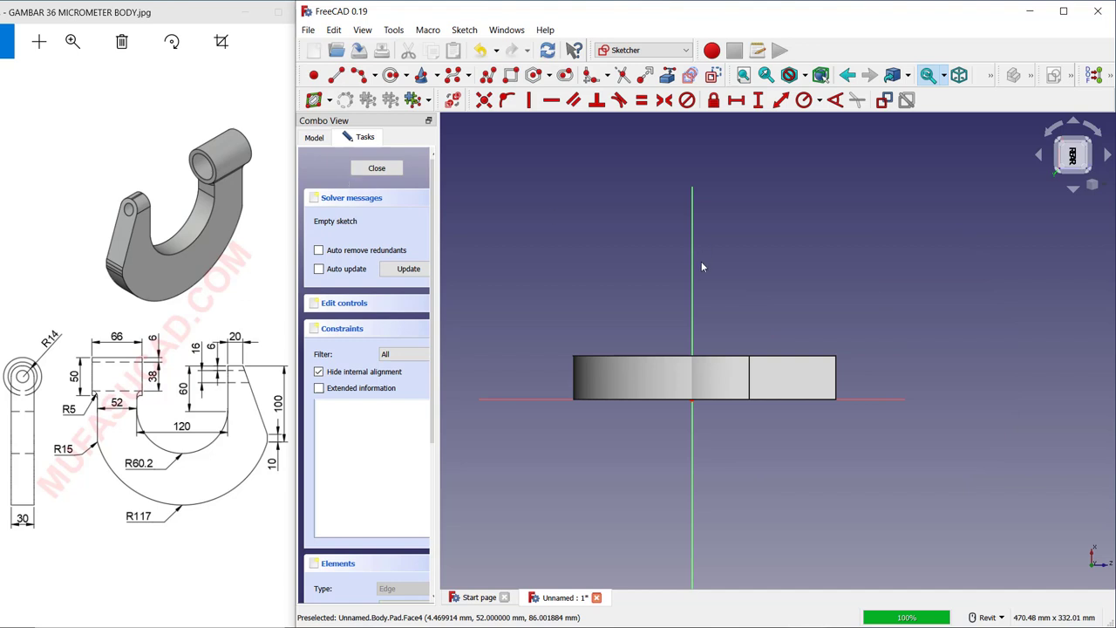
mouse_move(845, 340)
shift+middle_down()
mouse_move(764, 347)
mouse_move(862, 365)
mouse_move(869, 317)
shift+middle_up()
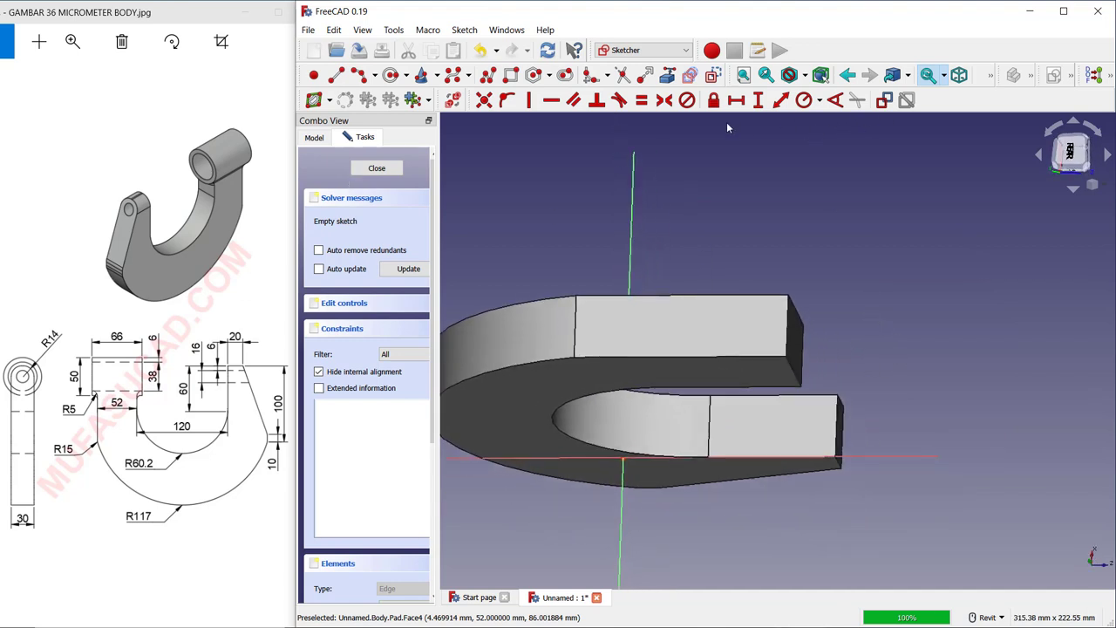
click(668, 77)
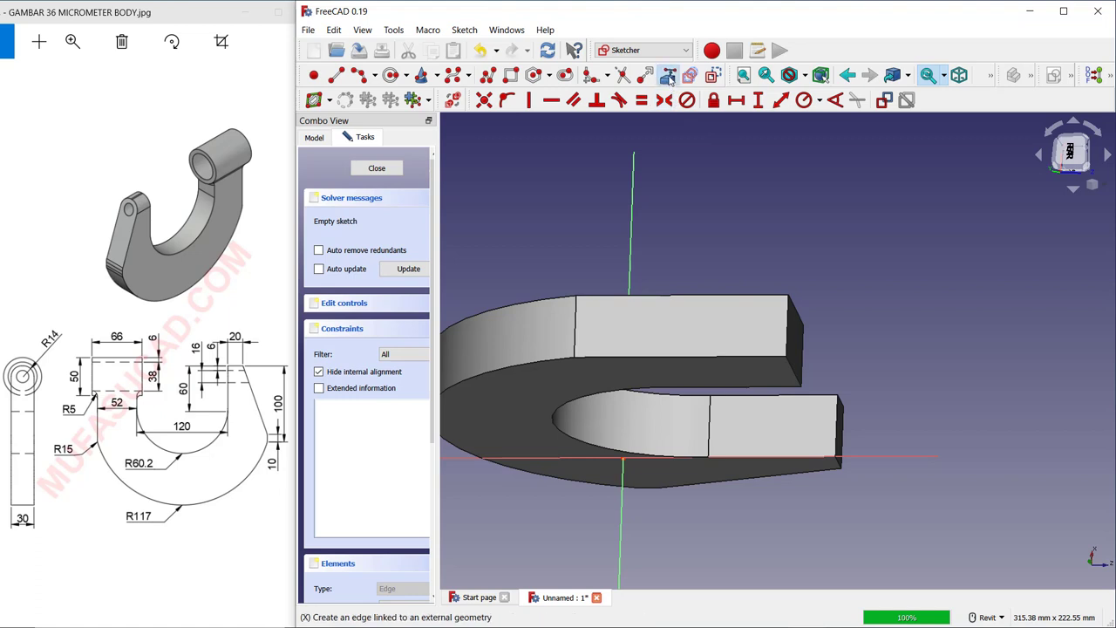
click(838, 417)
scroll(840, 398, up, 3)
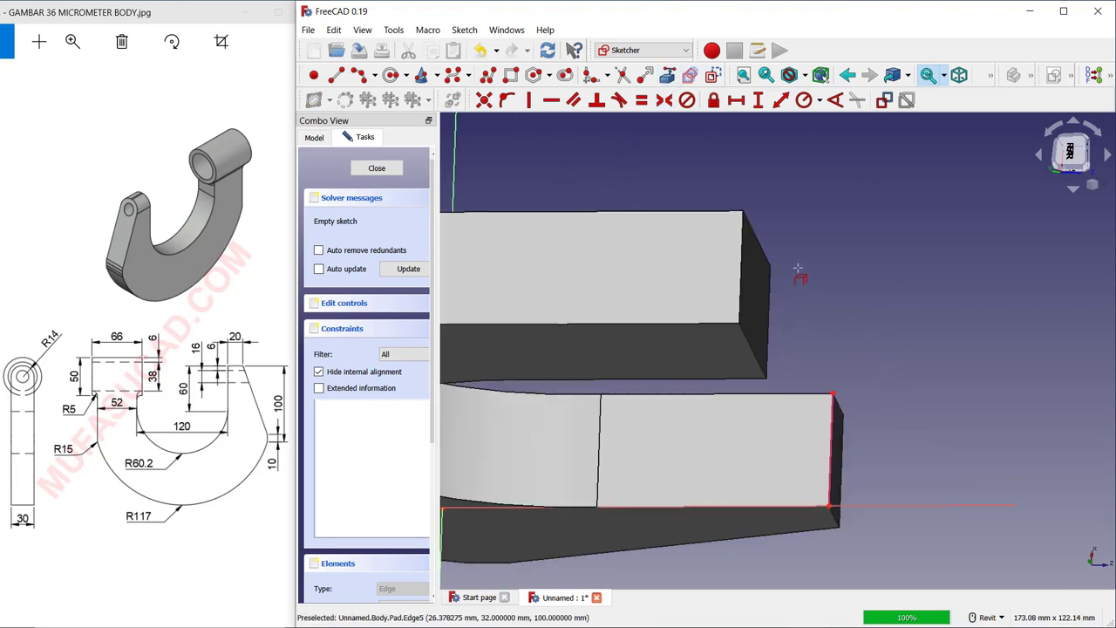
- Draw a circle at the arm end and give it an 8 mm radius
click(391, 77)
click(771, 442)
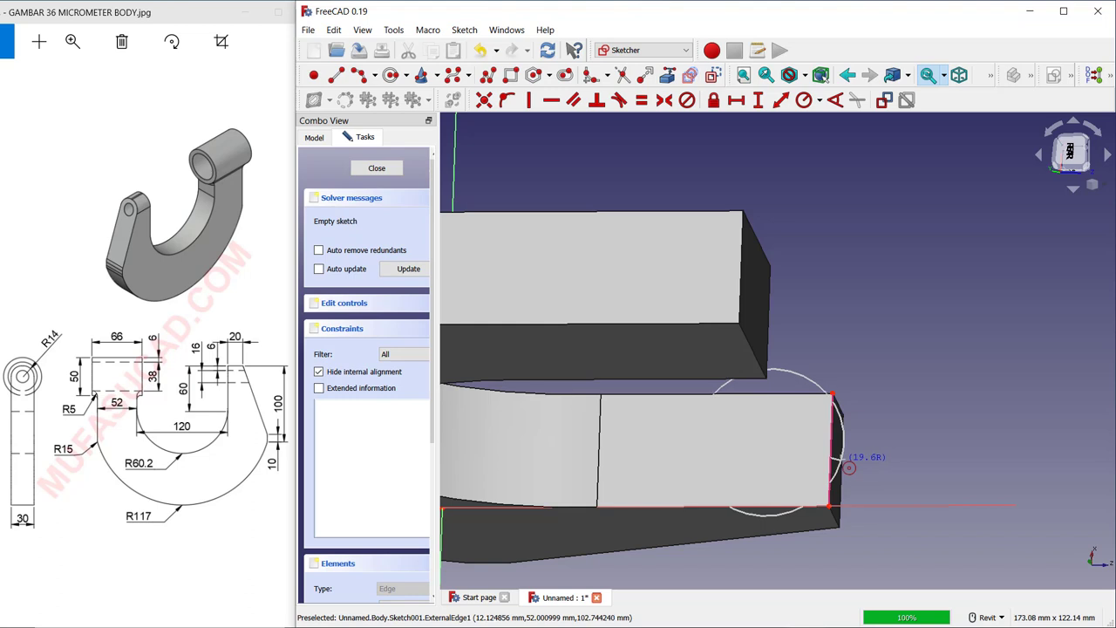
click(840, 455)
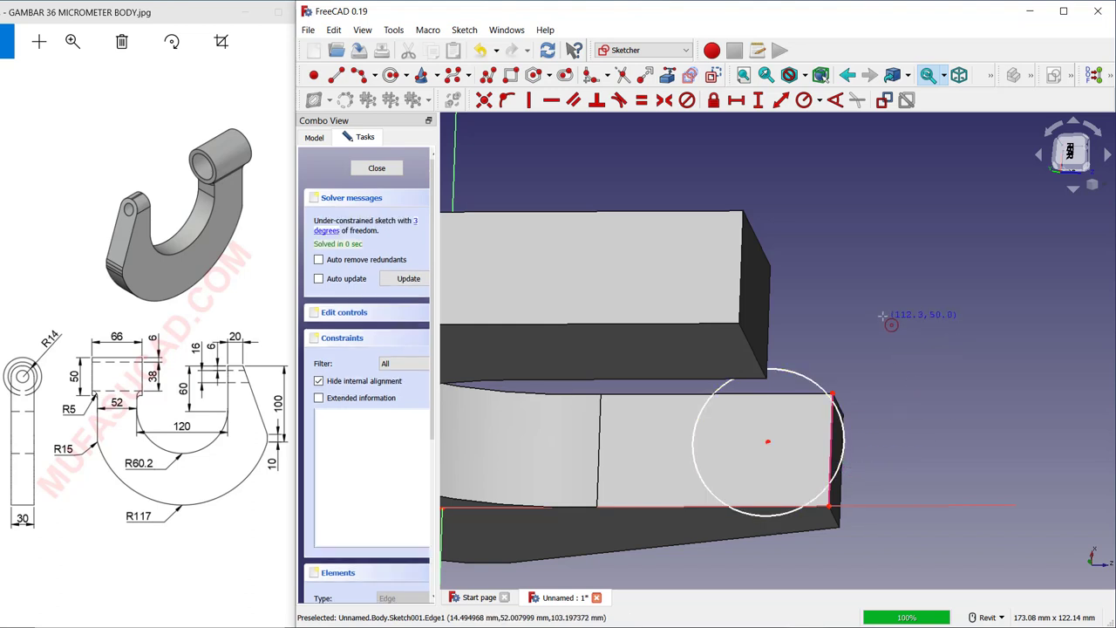
click(804, 100)
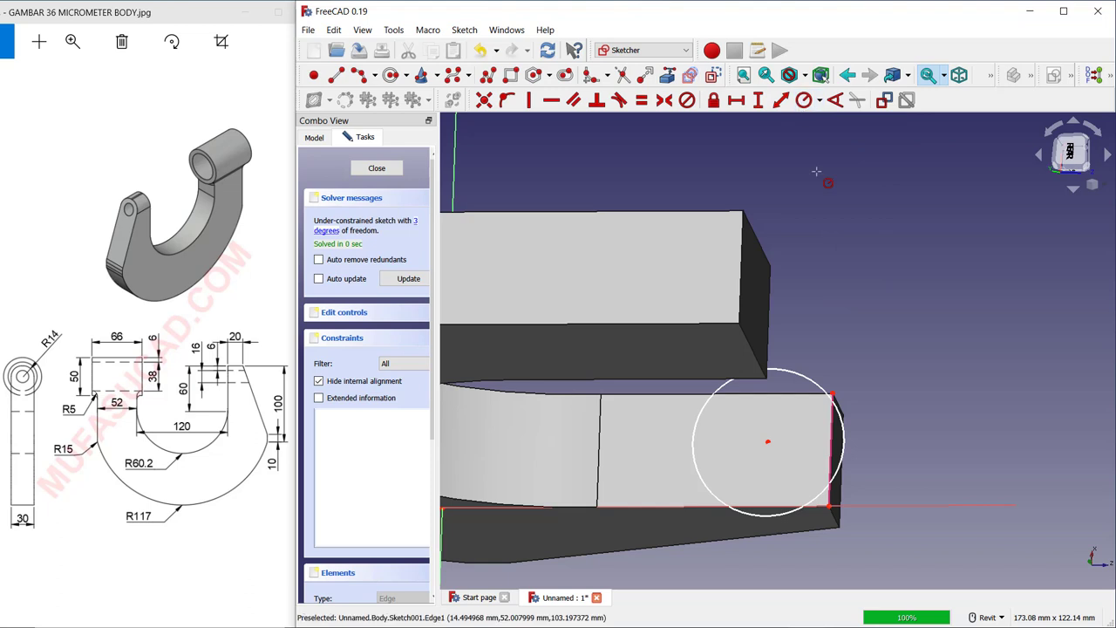
click(801, 370)
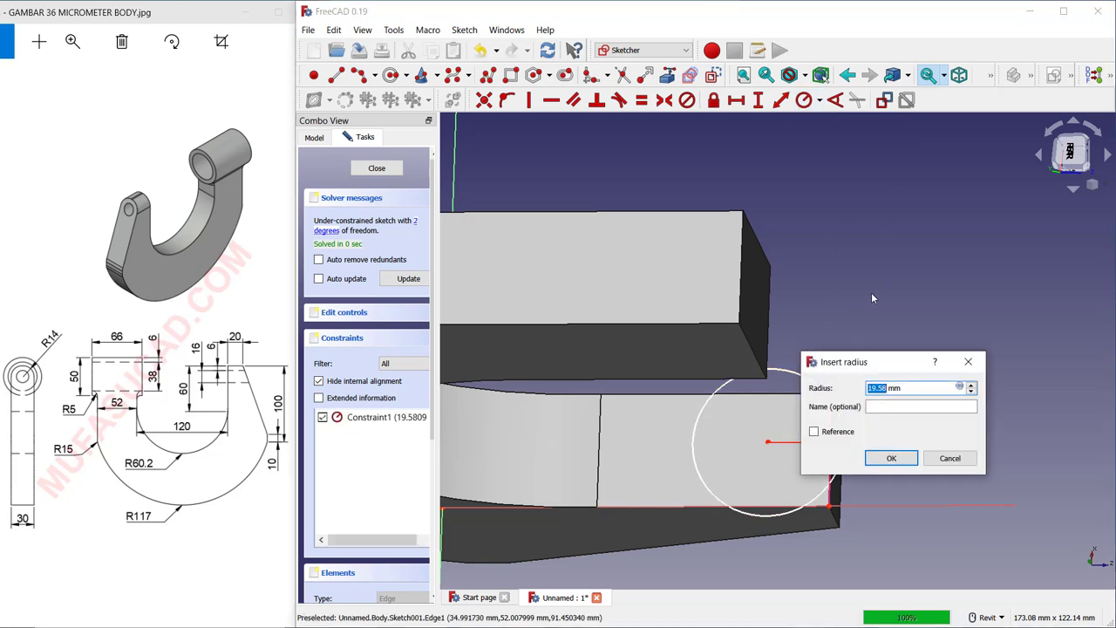
text(8)
key(Return)
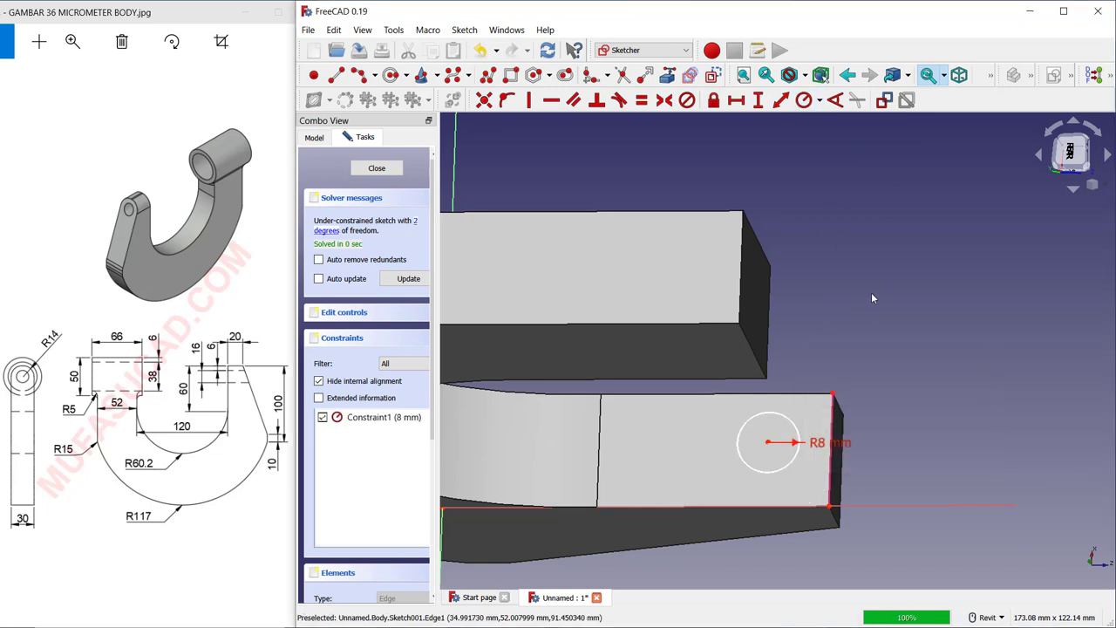
- Place the circle centre 14 mm from the corner and 15 mm up
scroll(820, 382, up, 1)
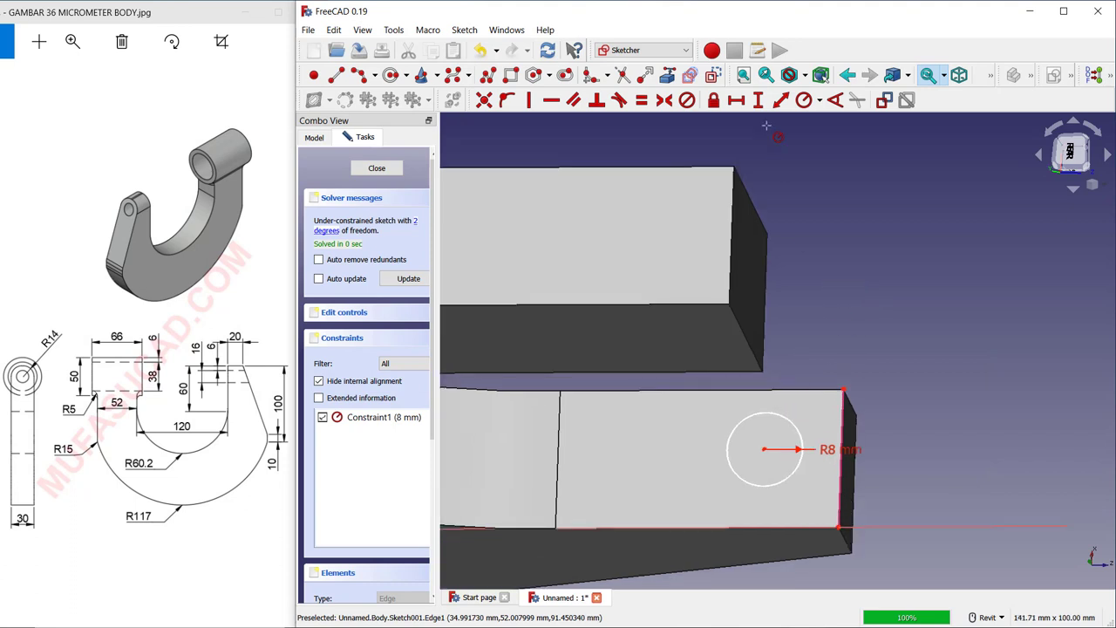
click(735, 100)
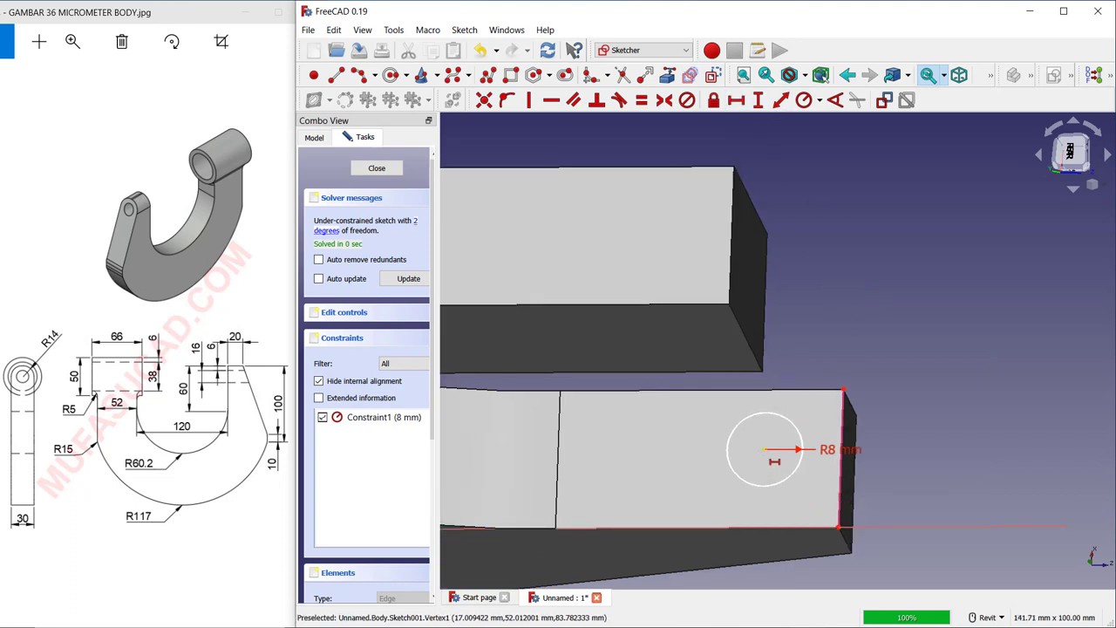
click(765, 449)
click(843, 390)
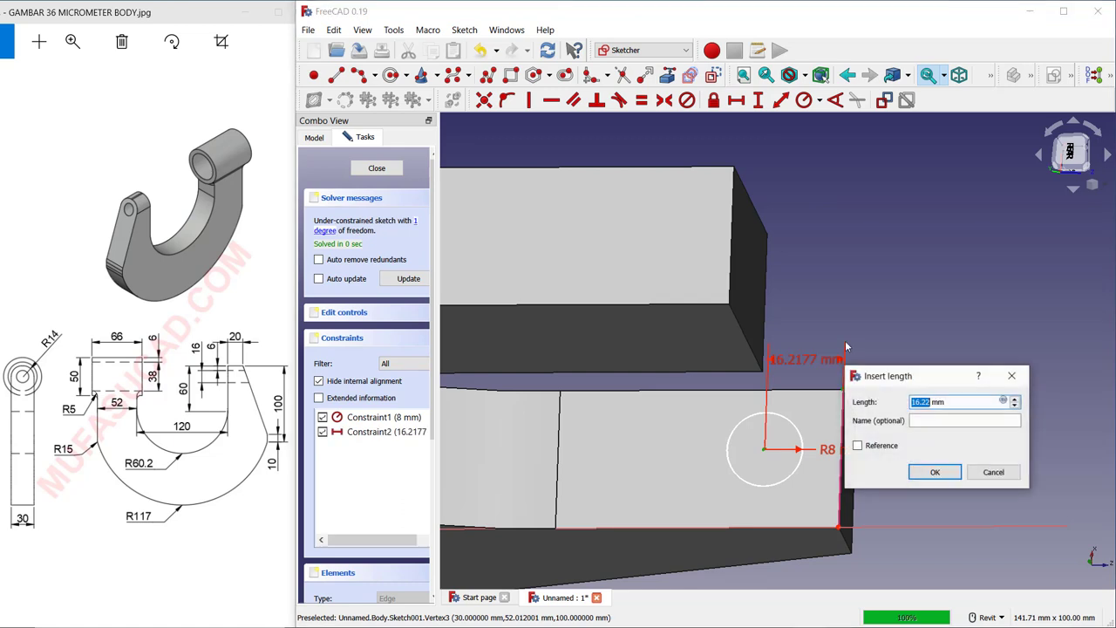
key(Return)
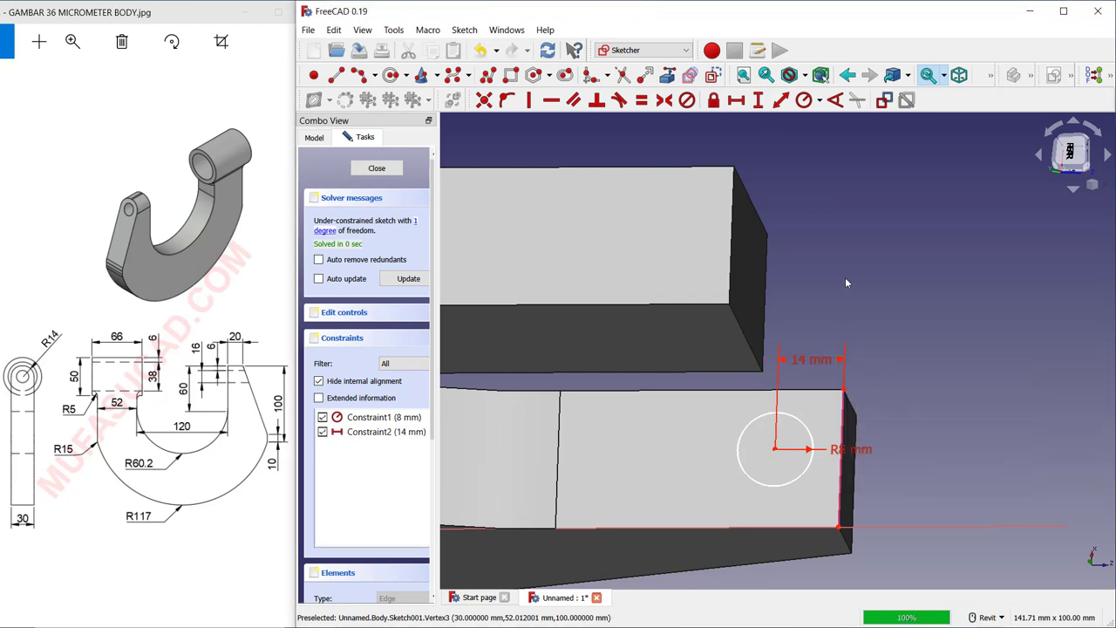
click(760, 100)
click(775, 449)
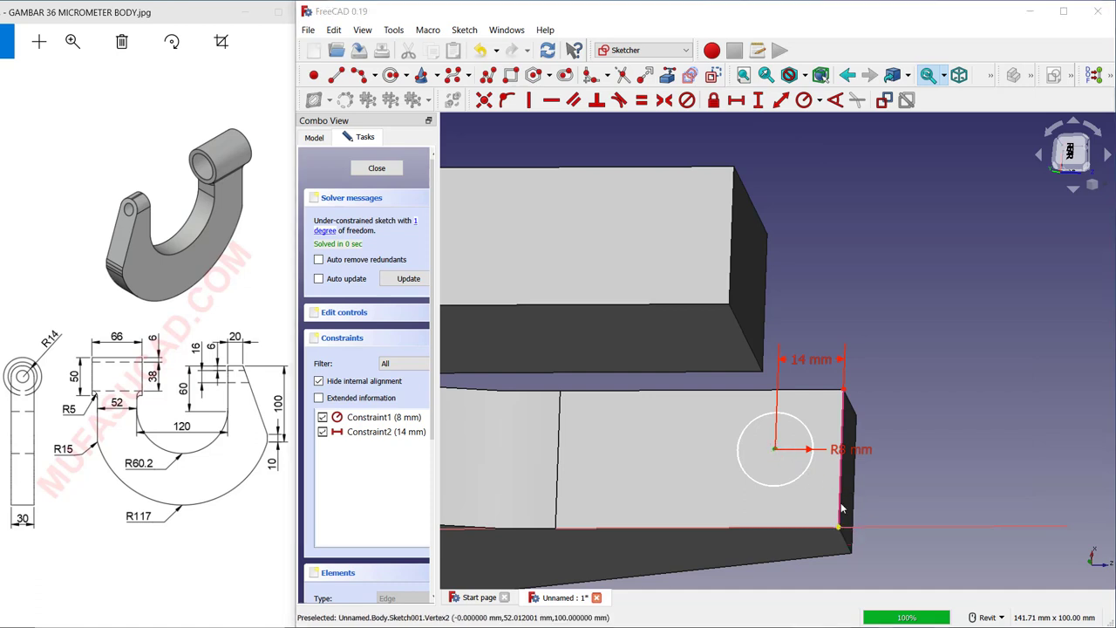
click(842, 524)
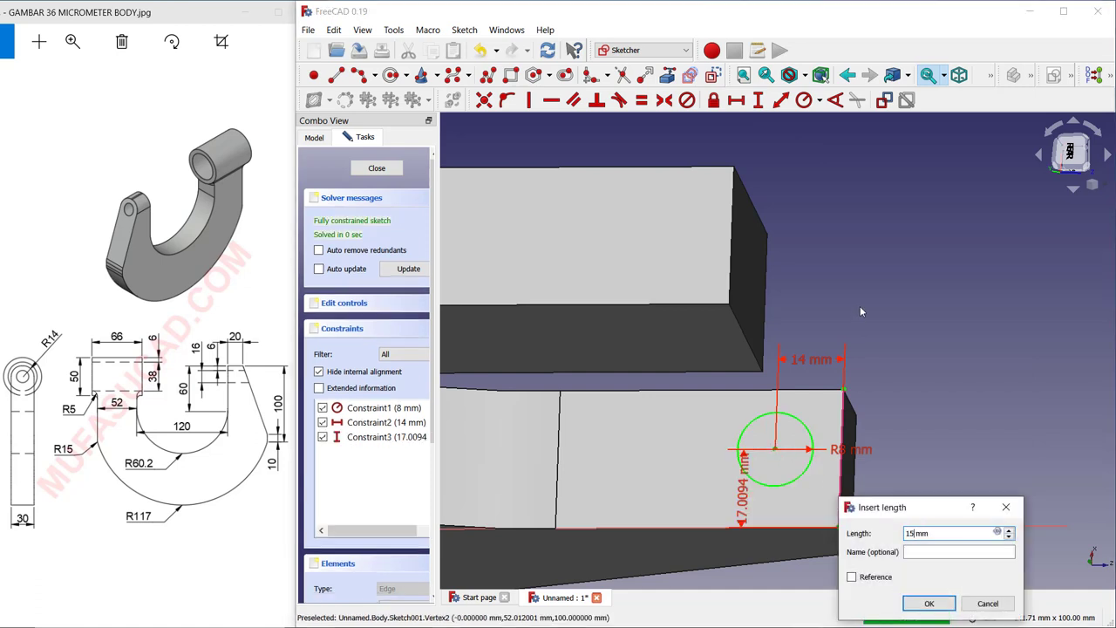
text(15)
key(Return)
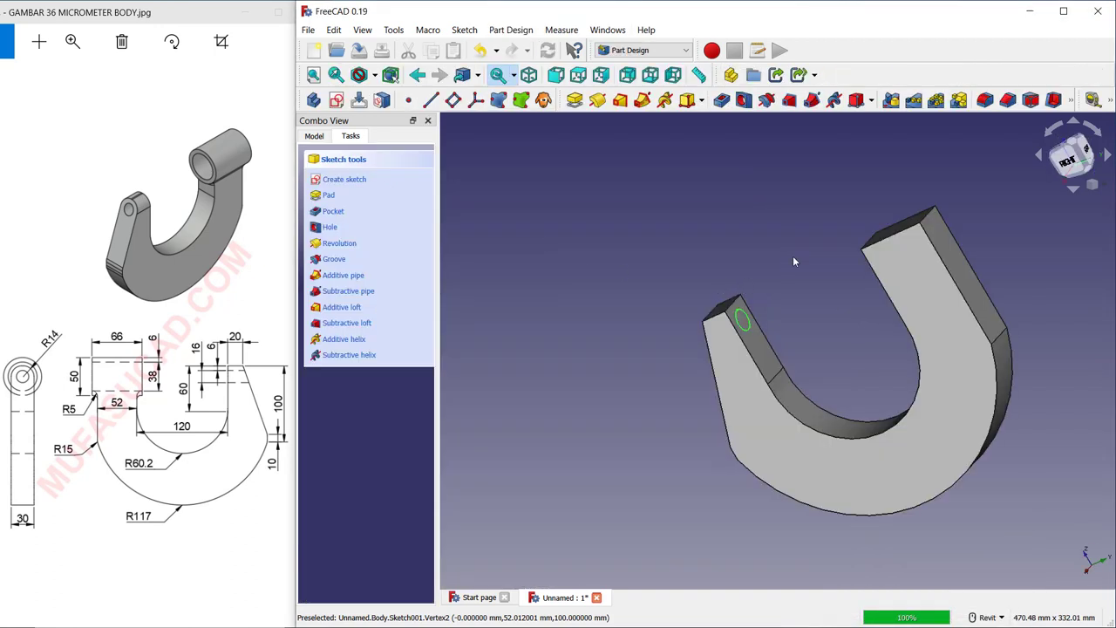
- Pocket the R8 circle 50 mm deep into the left arm's end
click(334, 212)
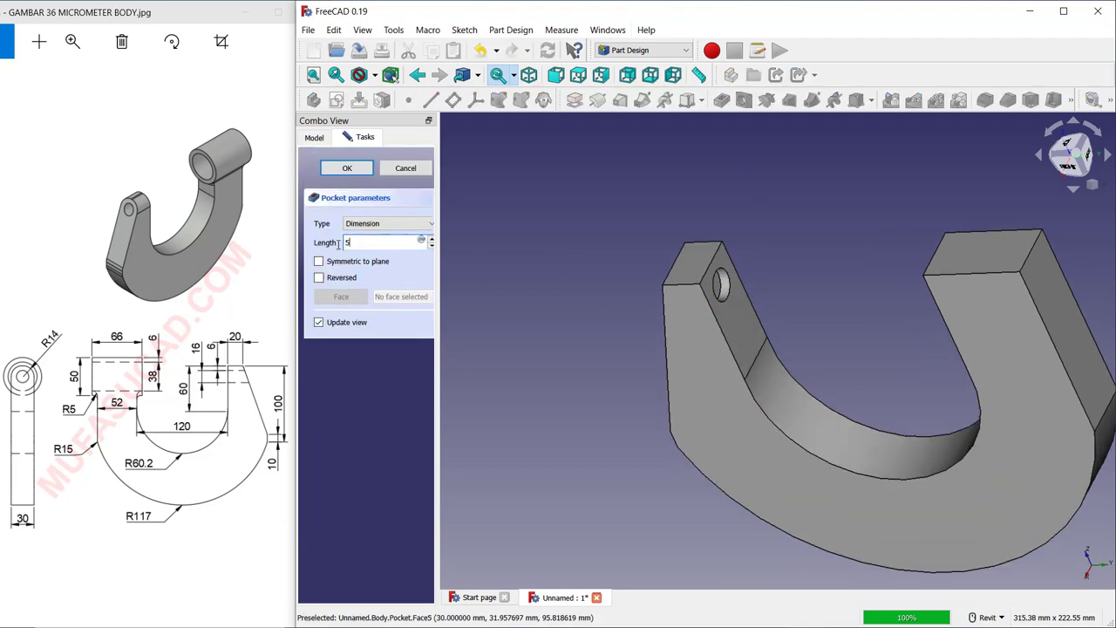
click(353, 175)
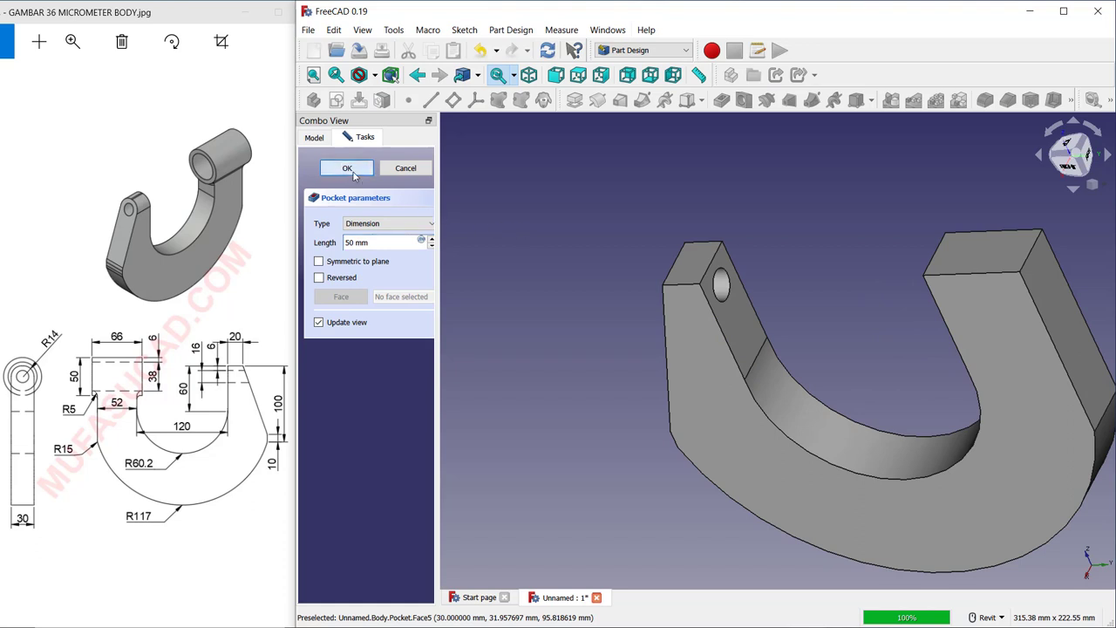
middle_drag(785, 262, 635, 265)
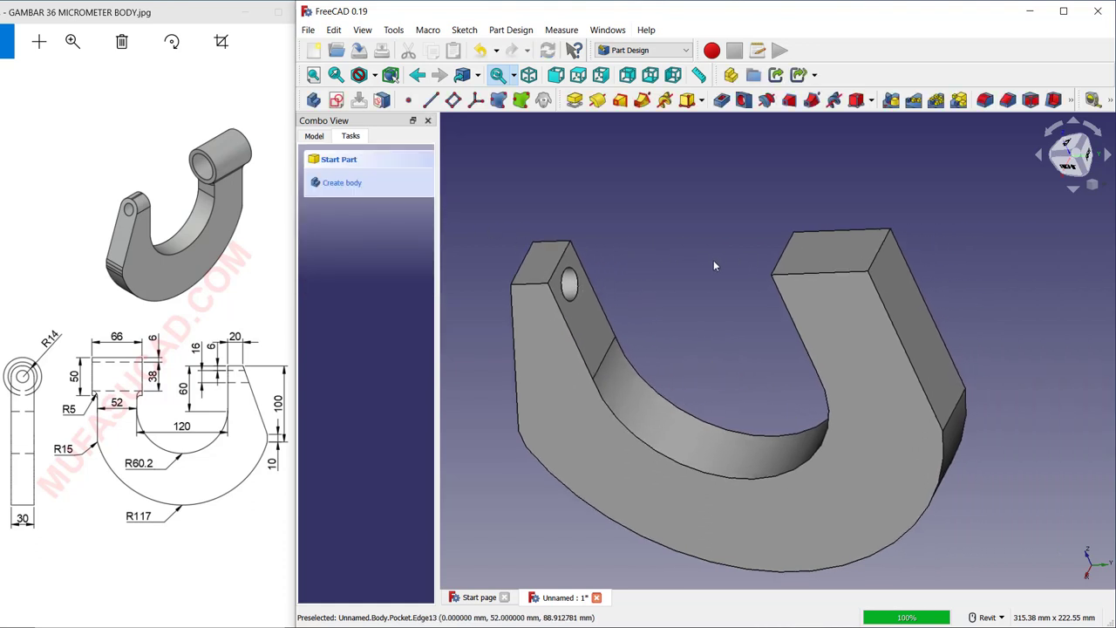
- Start a sketch on the right arm's end face and bring in the block's right edge as external geometry
click(897, 277)
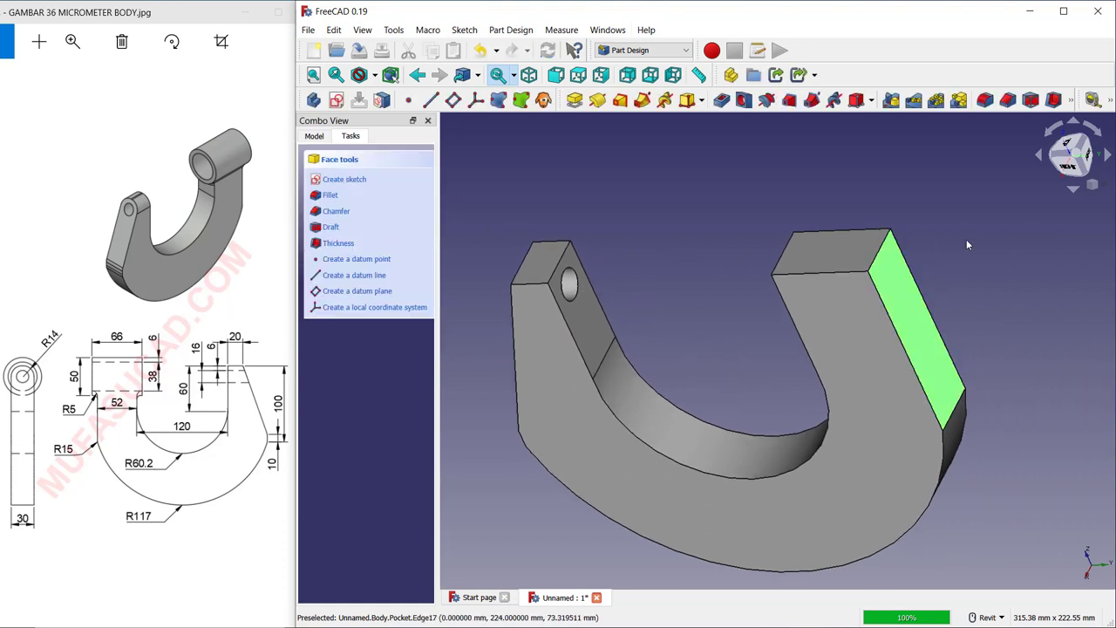
click(345, 179)
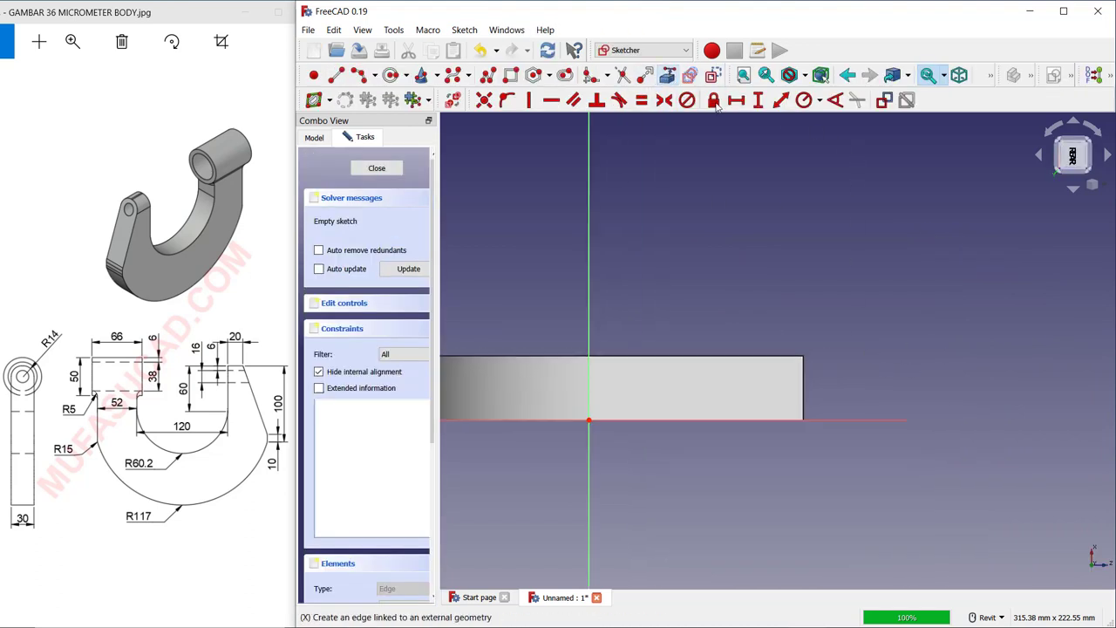
click(667, 75)
click(803, 390)
scroll(793, 310, up, 2)
- Draw a circle inside the face and constrain its radius to 25 mm
click(392, 75)
click(756, 422)
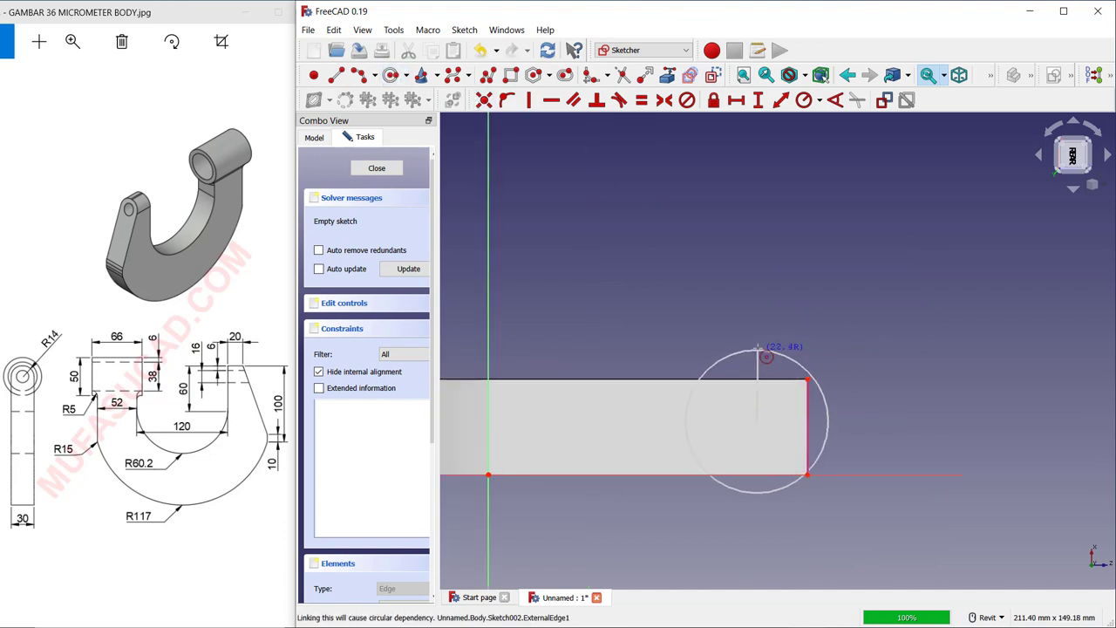
click(757, 348)
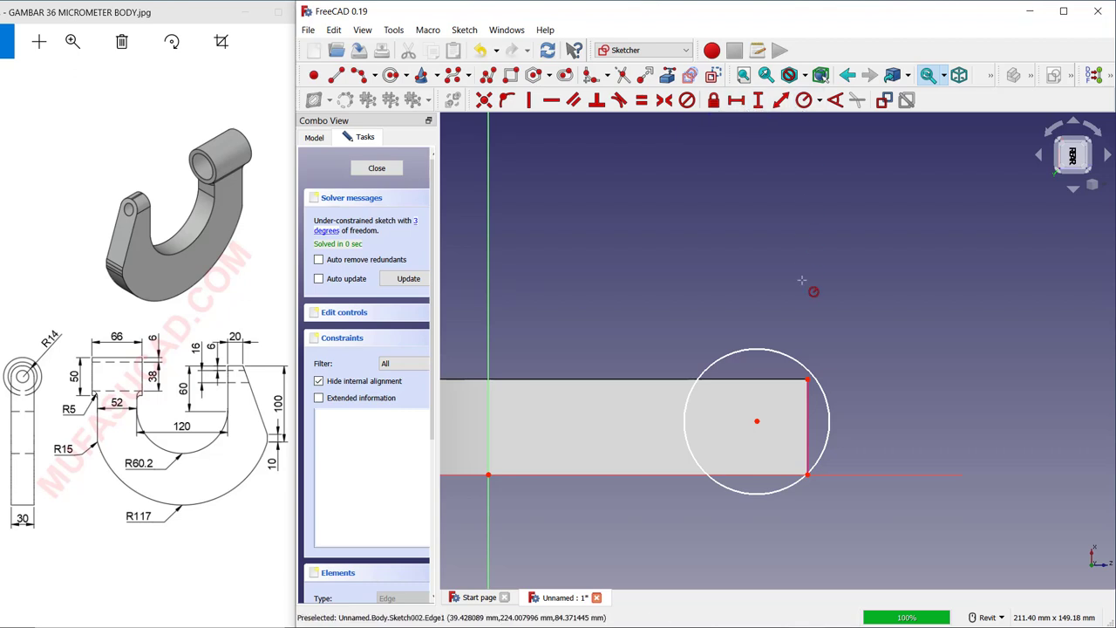
click(779, 349)
key(shift+r)
text(25)
key(Return)
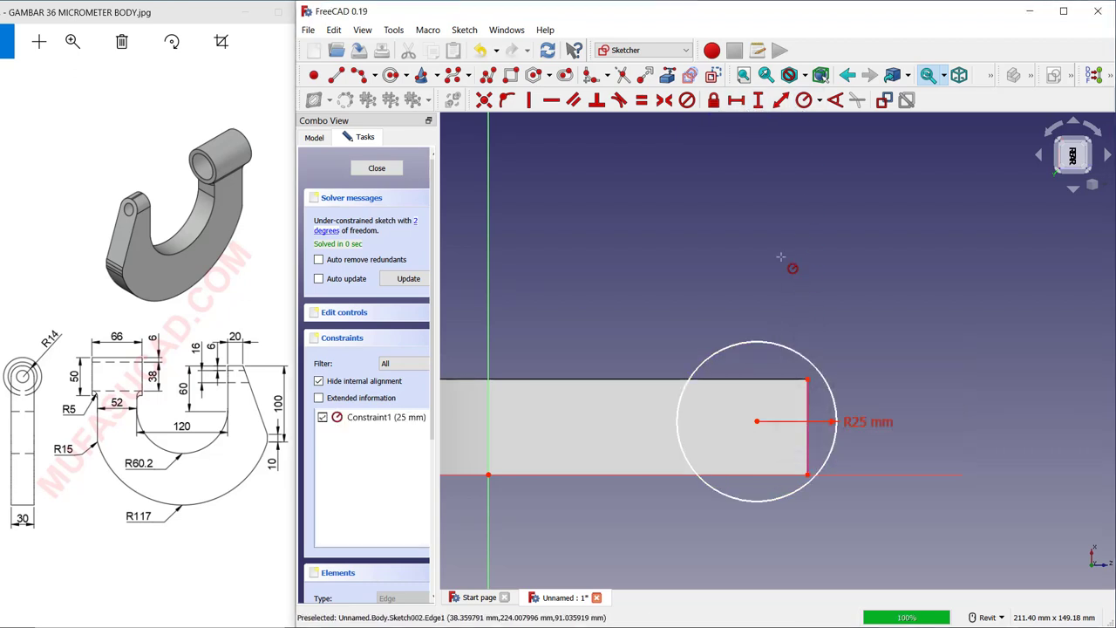
- Position the circle centre 14 mm horizontally from the corner and 15 mm up, then close the sketch
click(735, 99)
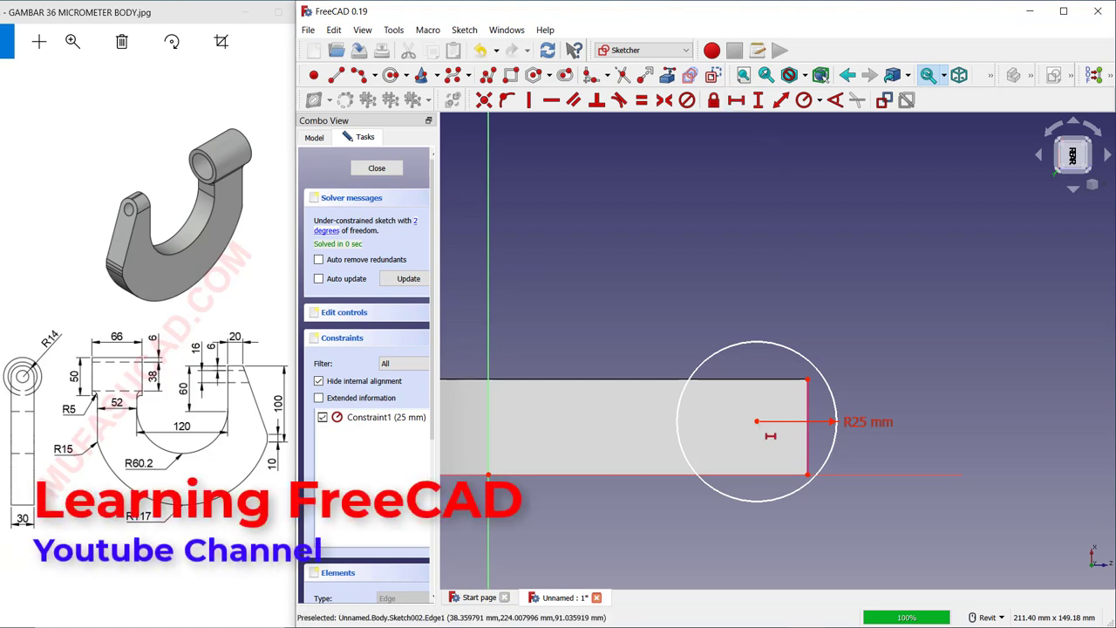
click(756, 421)
click(807, 380)
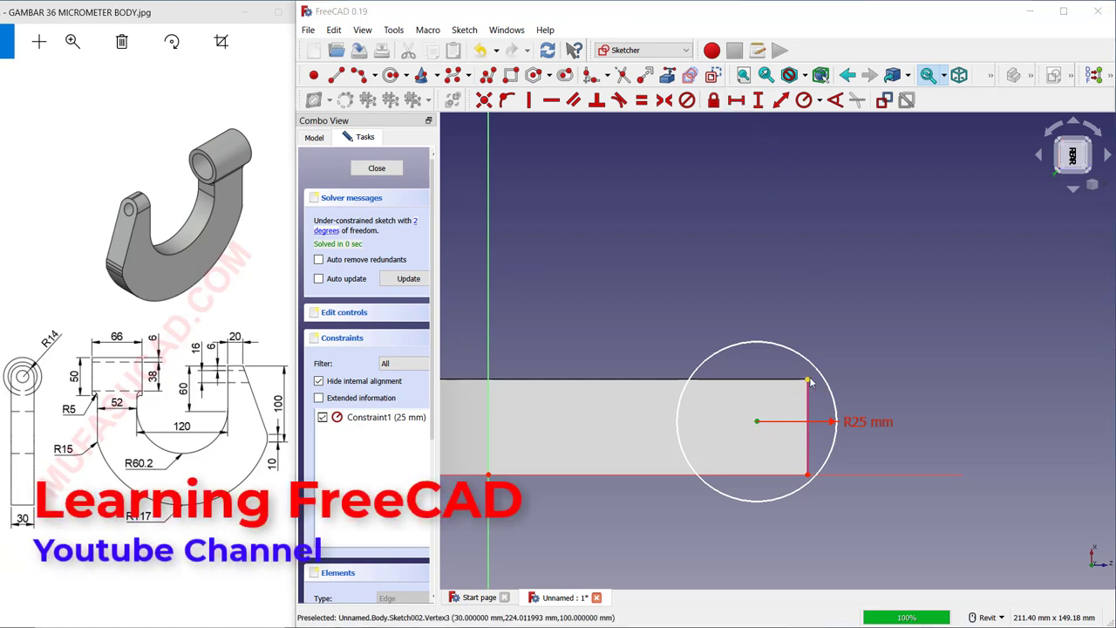
text(14)
key(Return)
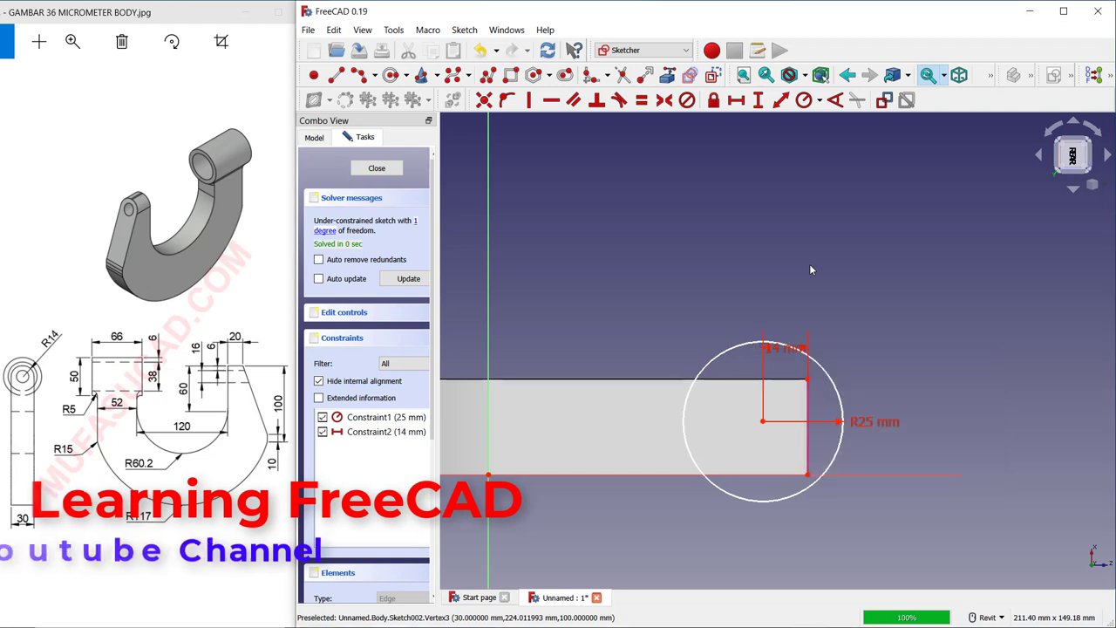
click(758, 100)
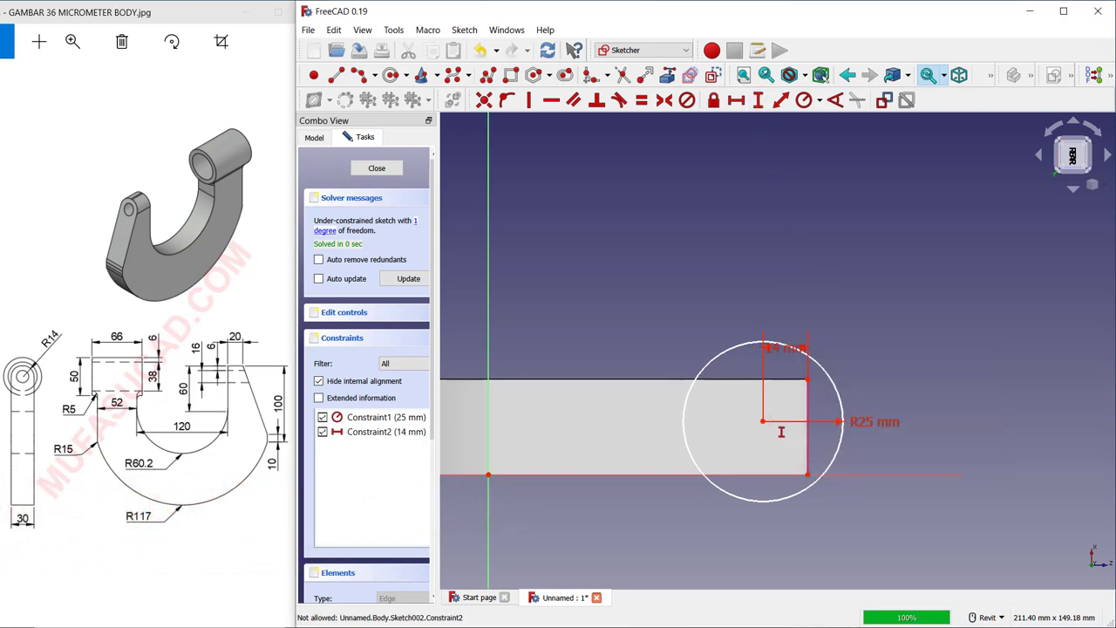
click(763, 421)
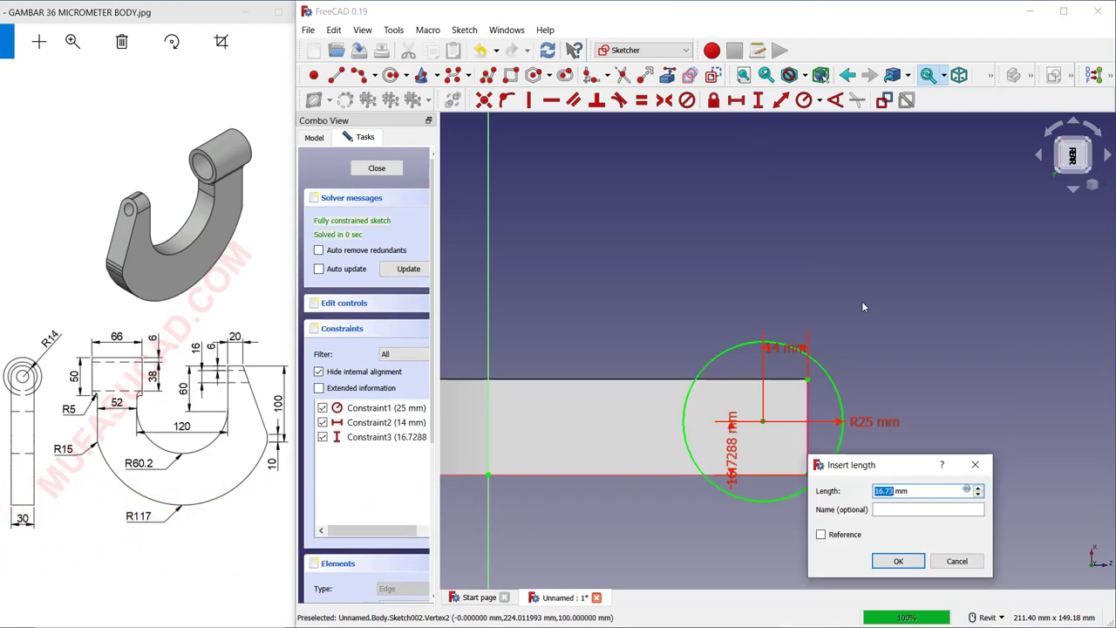
key(Return)
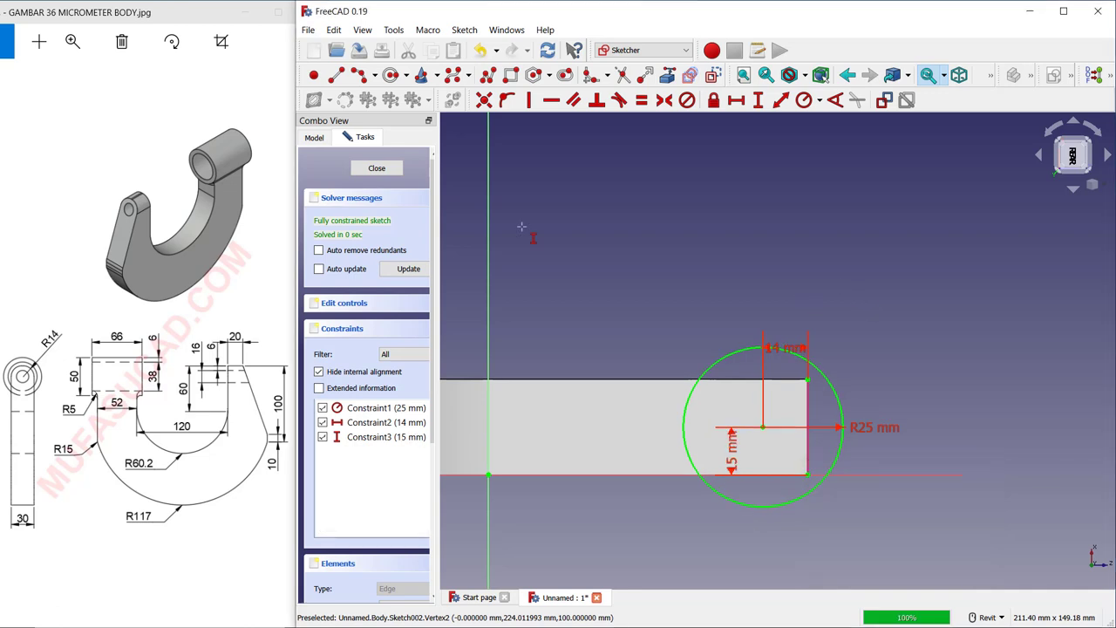
click(392, 173)
mouse_move(760, 246)
shift+middle_down()
mouse_move(772, 238)
mouse_move(718, 231)
shift+middle_up()
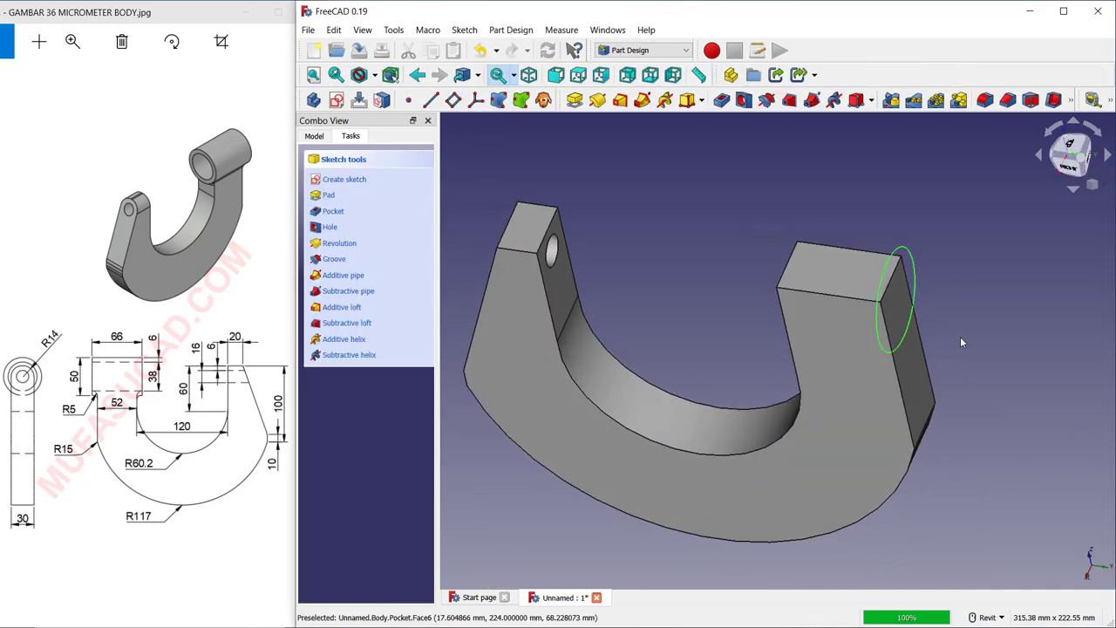
- Pad the R25 circle as Two dimensions, 7 mm one way and 59 mm the other
click(339, 196)
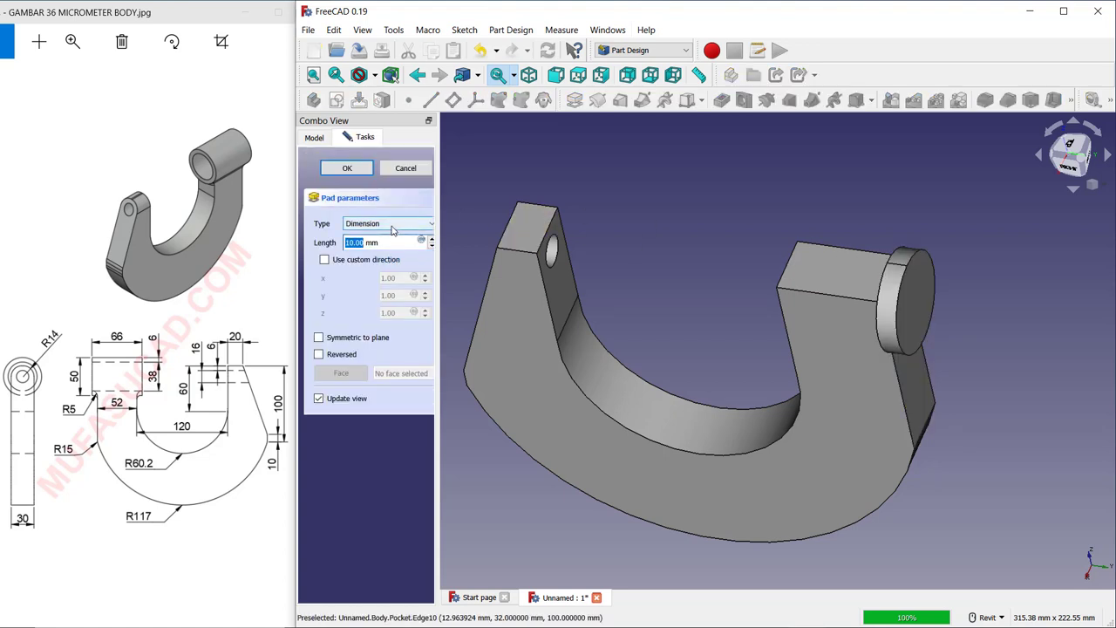
click(391, 225)
click(379, 273)
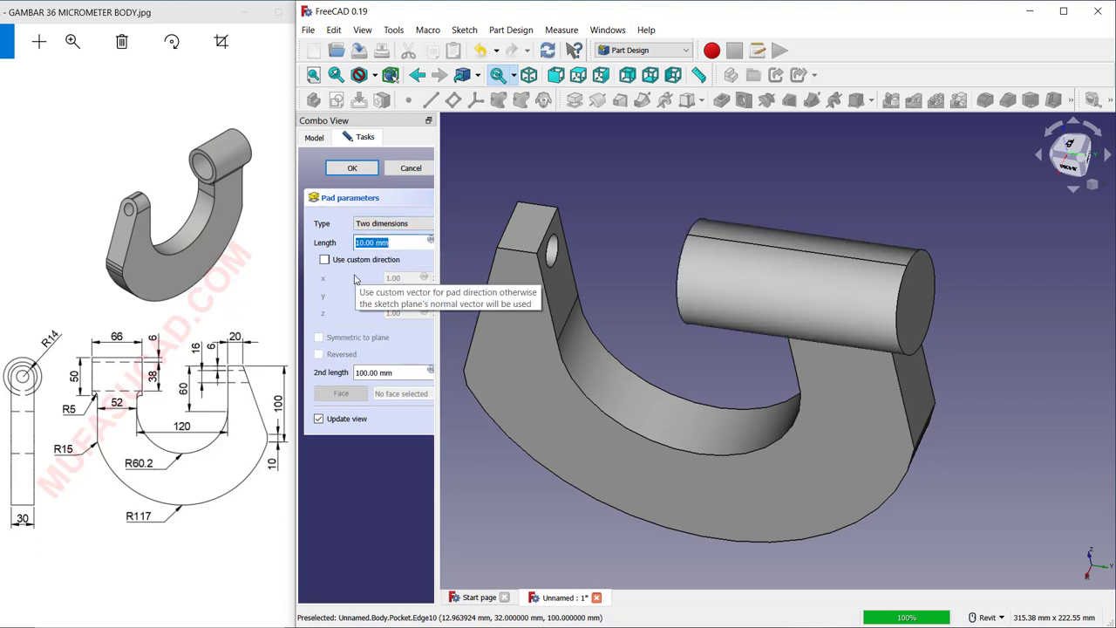
click(373, 372)
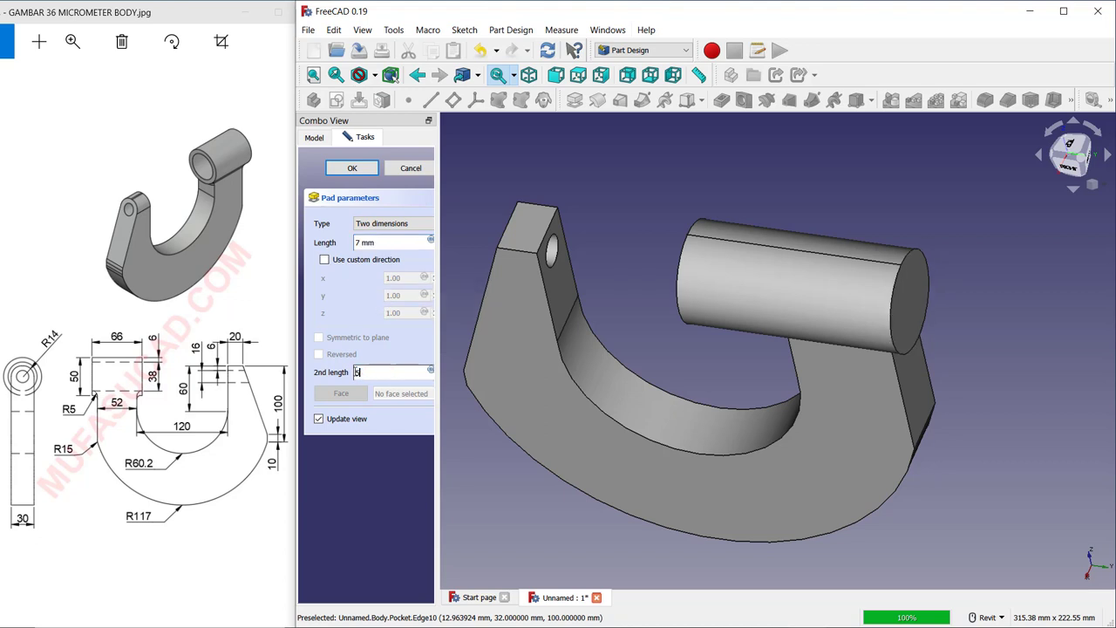
text(59)
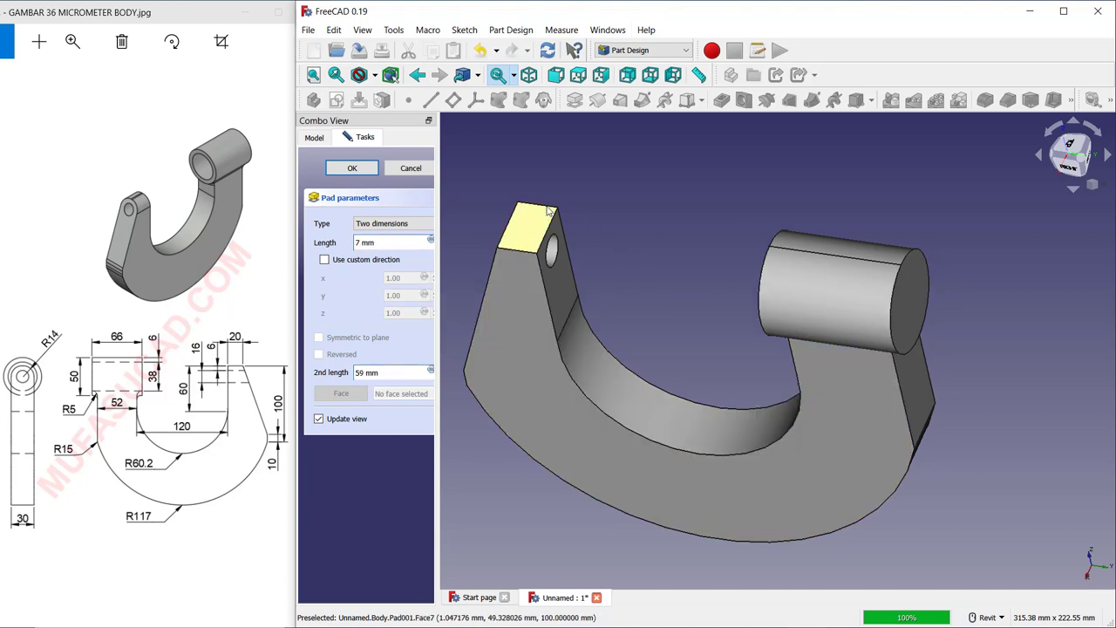
click(352, 168)
shift+middle_drag(713, 353, 705, 329)
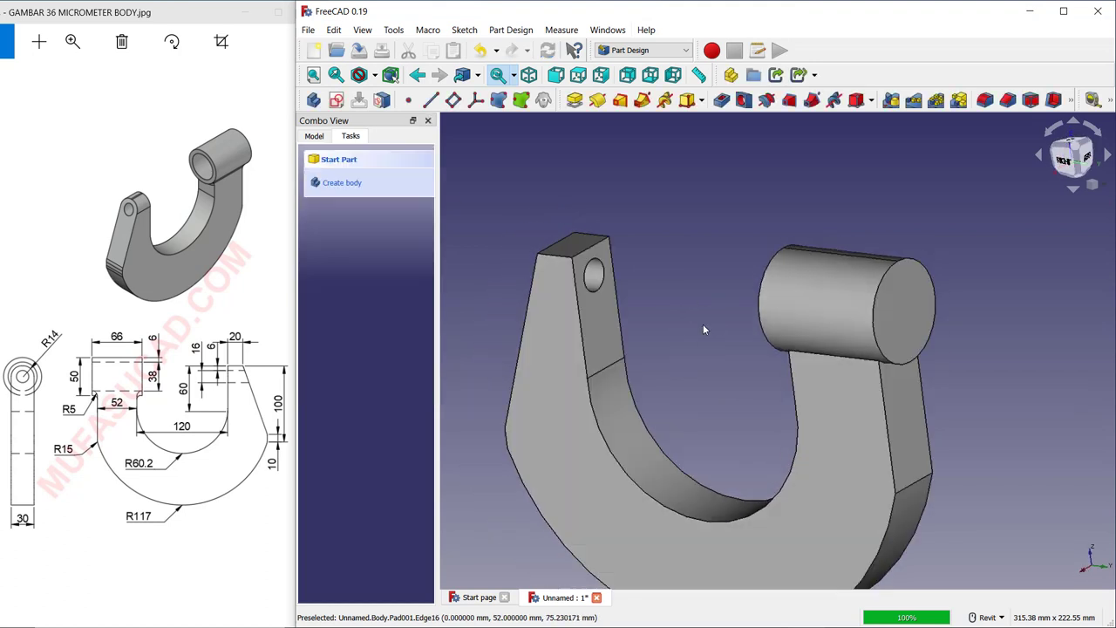
- Set Pad001's Refine property to true in the model tree
click(314, 136)
click(597, 535)
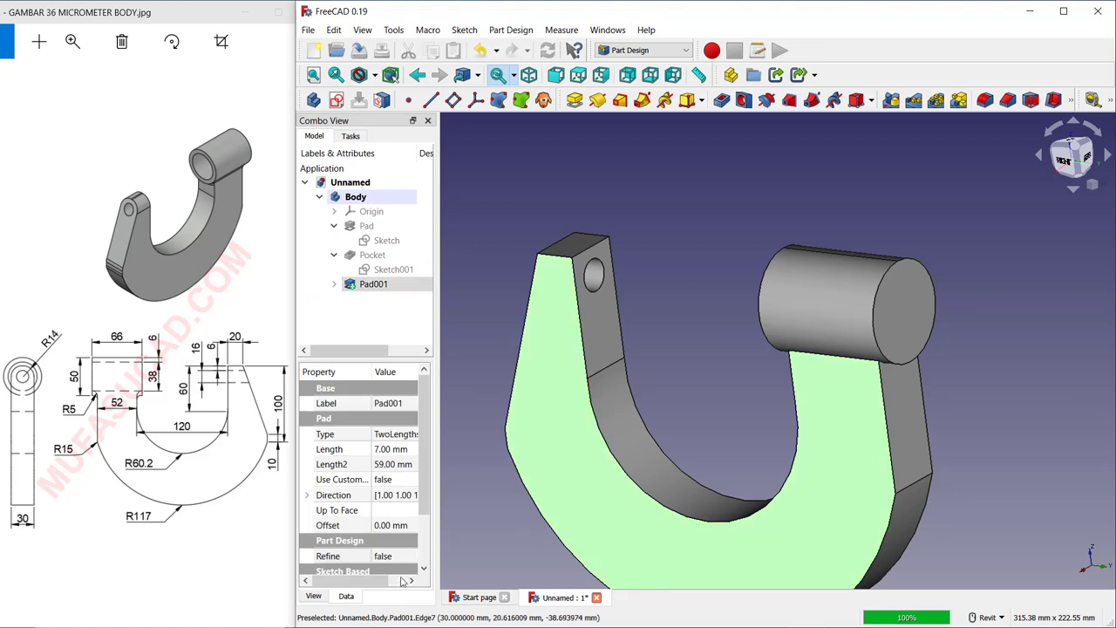
click(394, 558)
click(395, 557)
click(375, 581)
- Return to the task panel and select the cylinder's end face
click(720, 197)
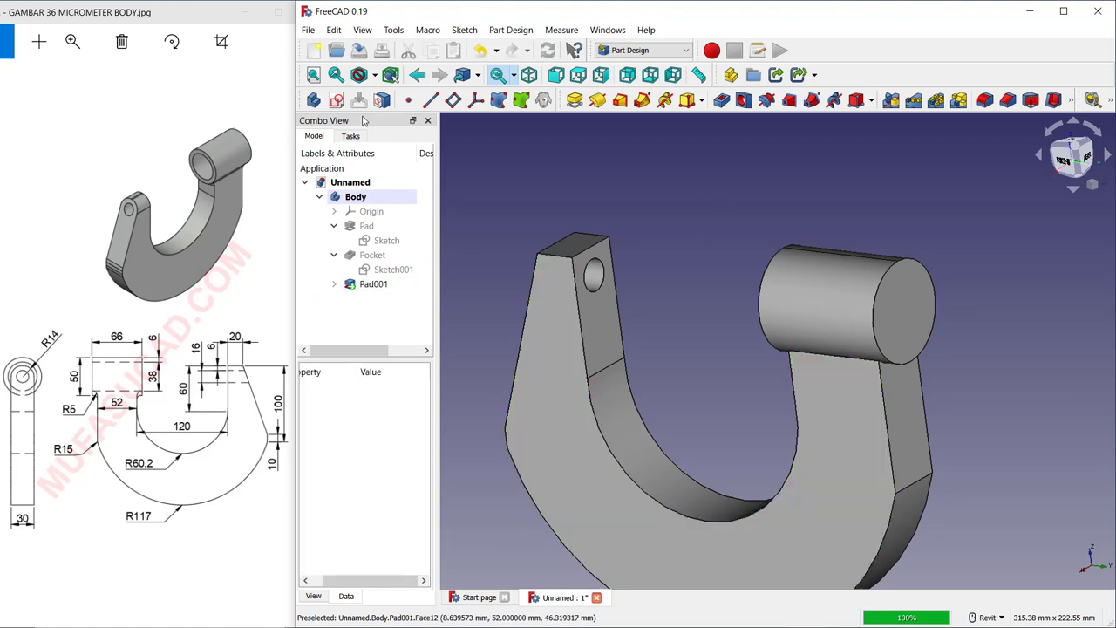
click(352, 136)
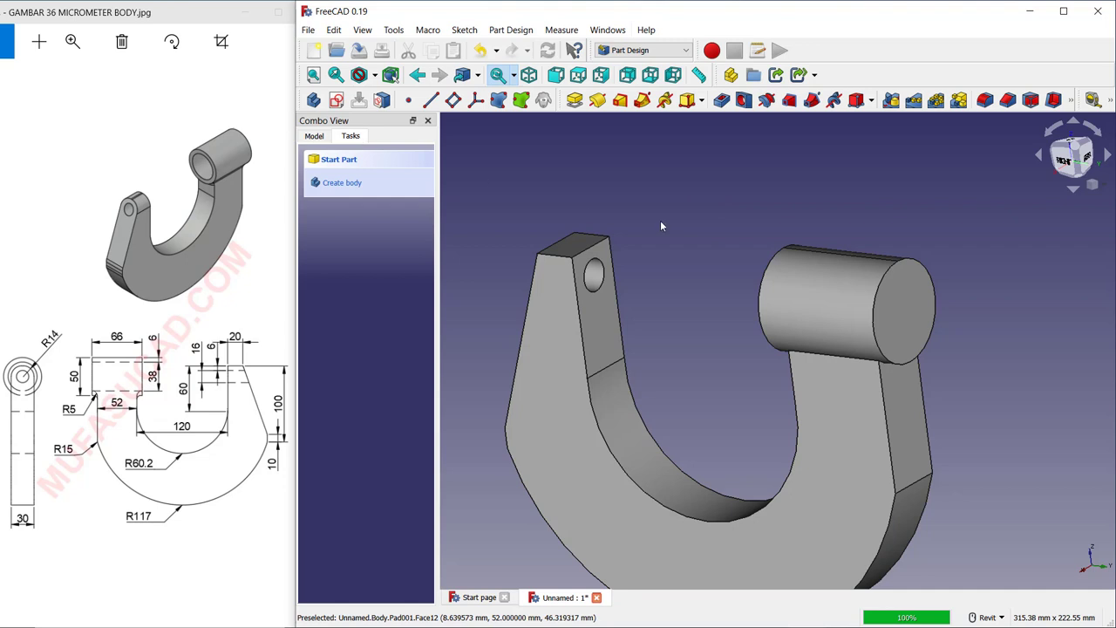
click(906, 322)
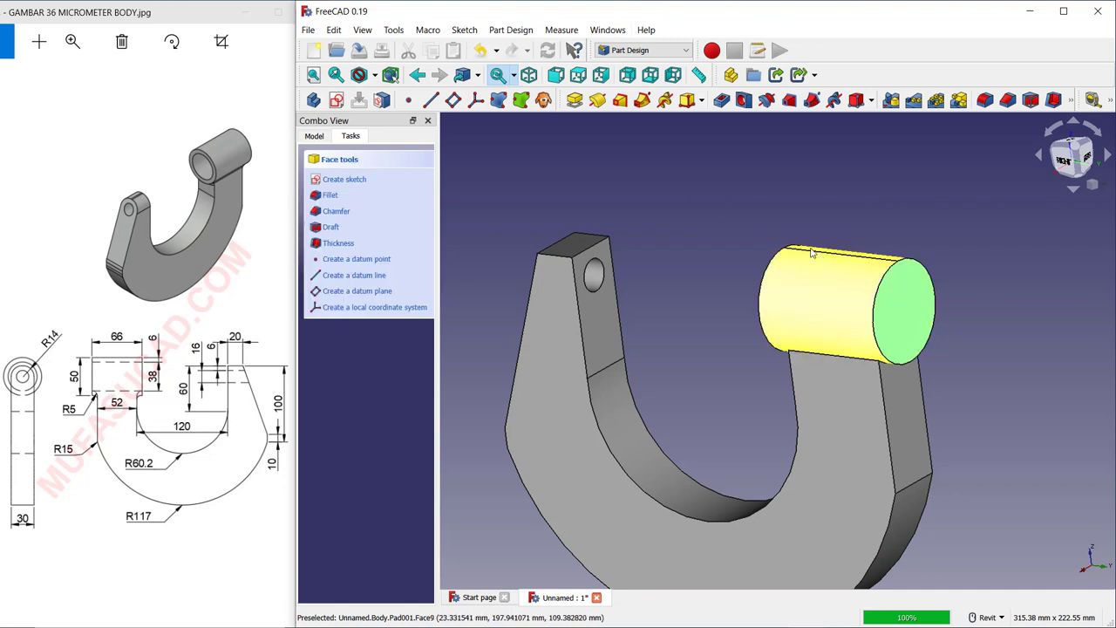
- Add a Hole on the boss end face with 38 mm diameter and 100 mm depth
click(744, 100)
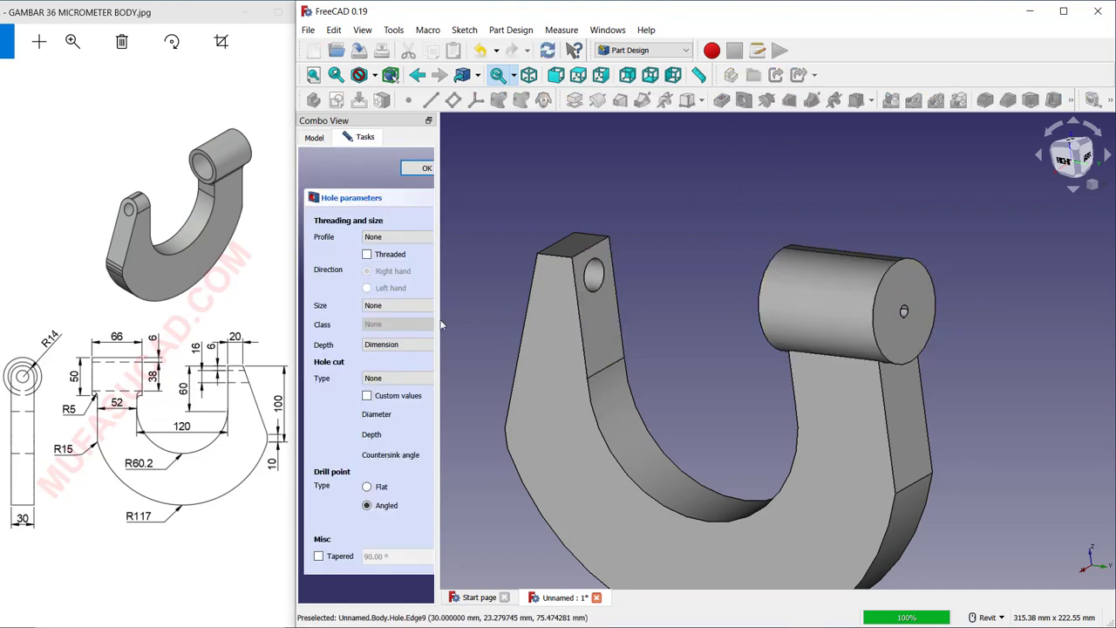
drag(440, 321, 526, 340)
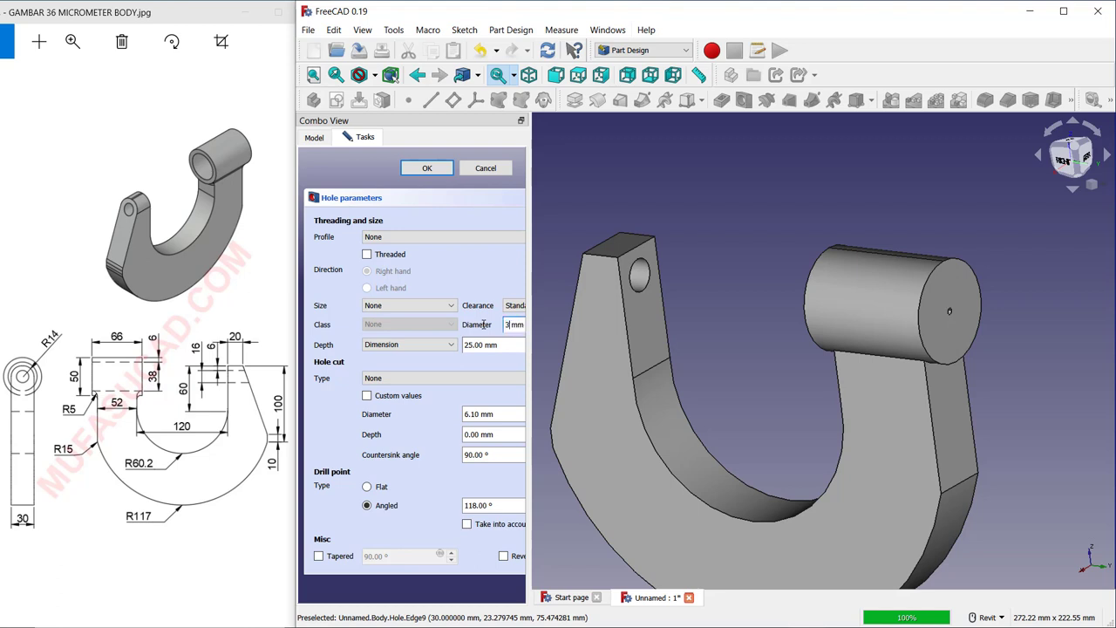
text(8)
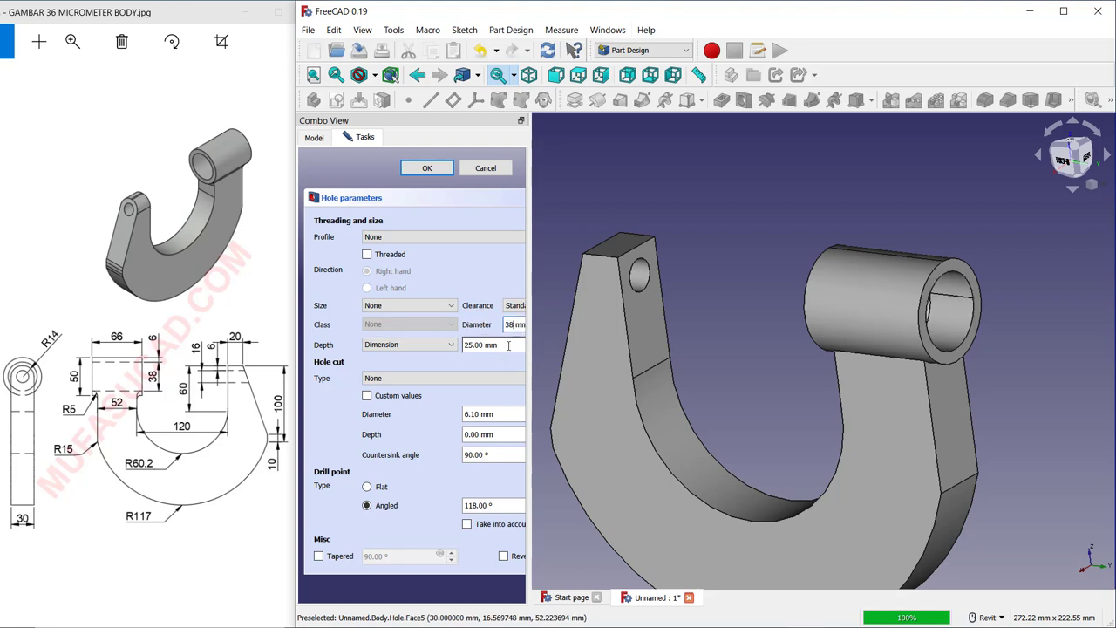
text(100)
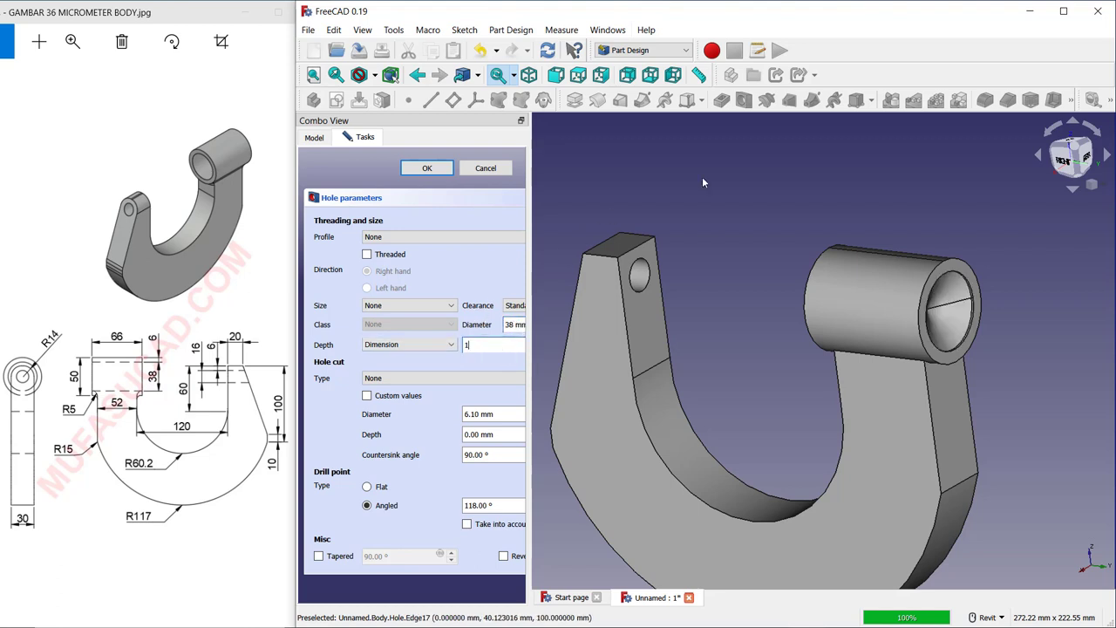
click(426, 168)
shift+middle_drag(880, 313, 746, 360)
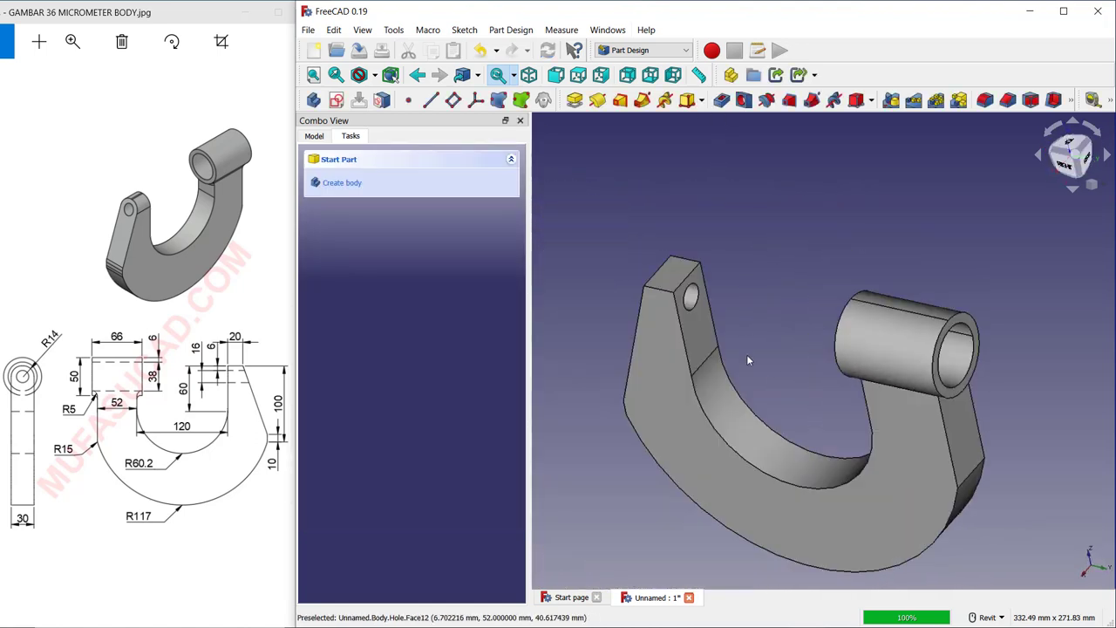
- Fillet the lug's two top edges with the default small radius
click(657, 288)
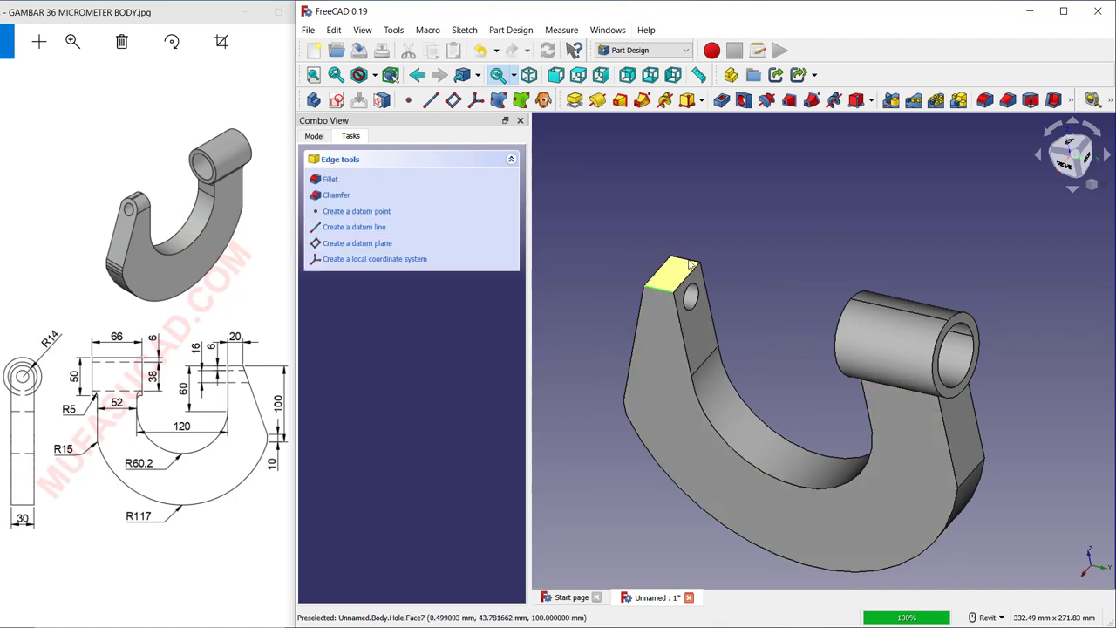
ctrl+click(685, 260)
click(332, 181)
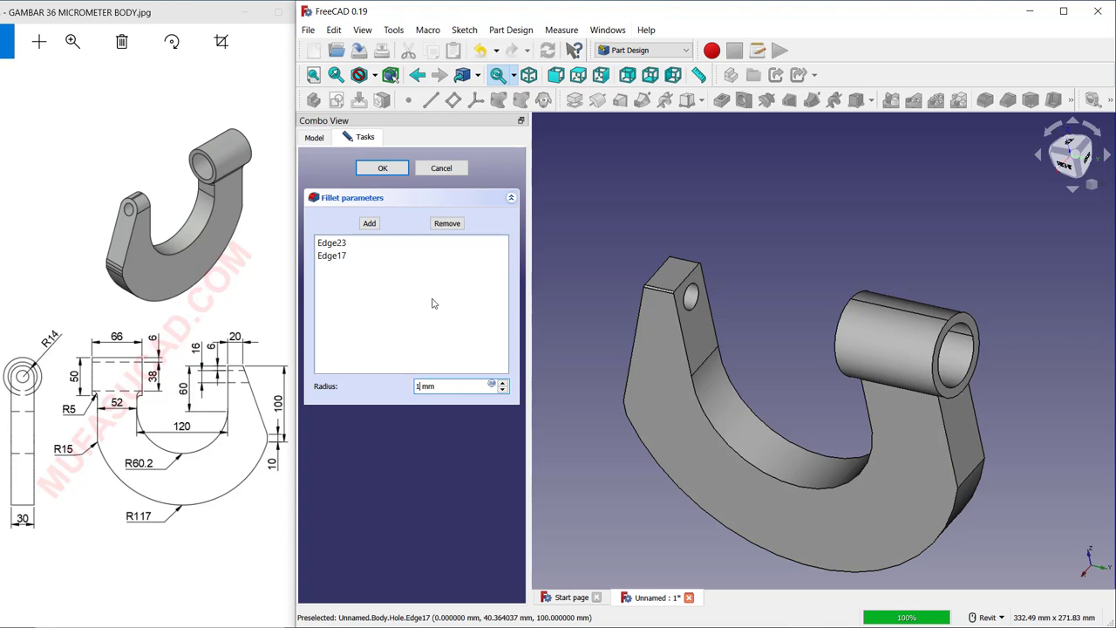
click(383, 169)
- Fillet three more edges on the hook's arms with a 15 mm radius
shift+middle_drag(784, 410, 685, 422)
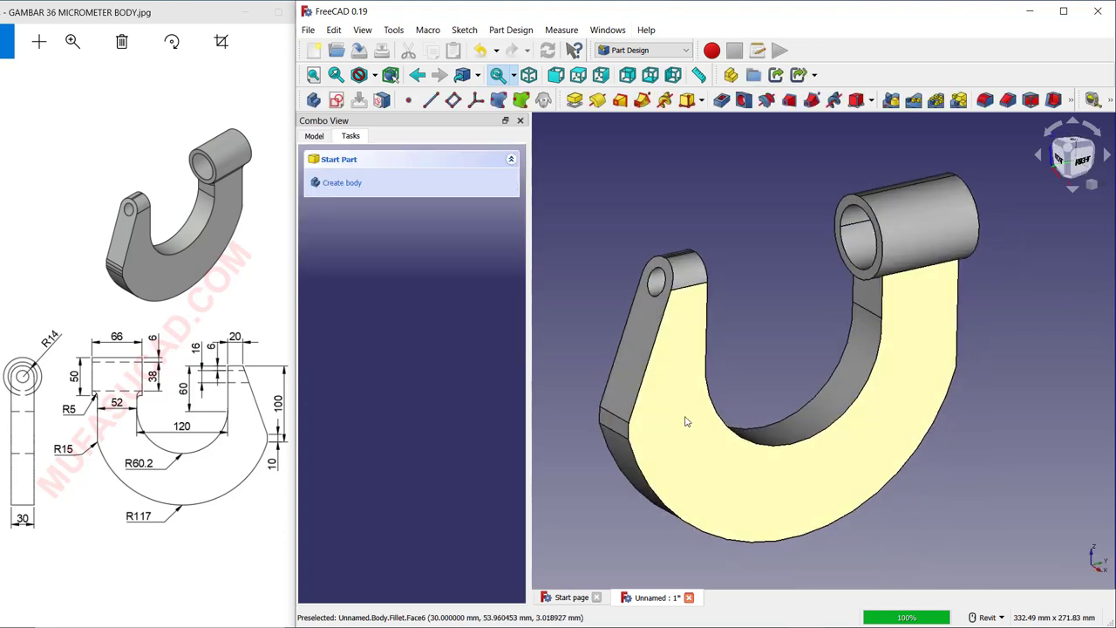
click(616, 414)
shift+middle_drag(680, 454, 965, 382)
click(964, 374)
click(327, 181)
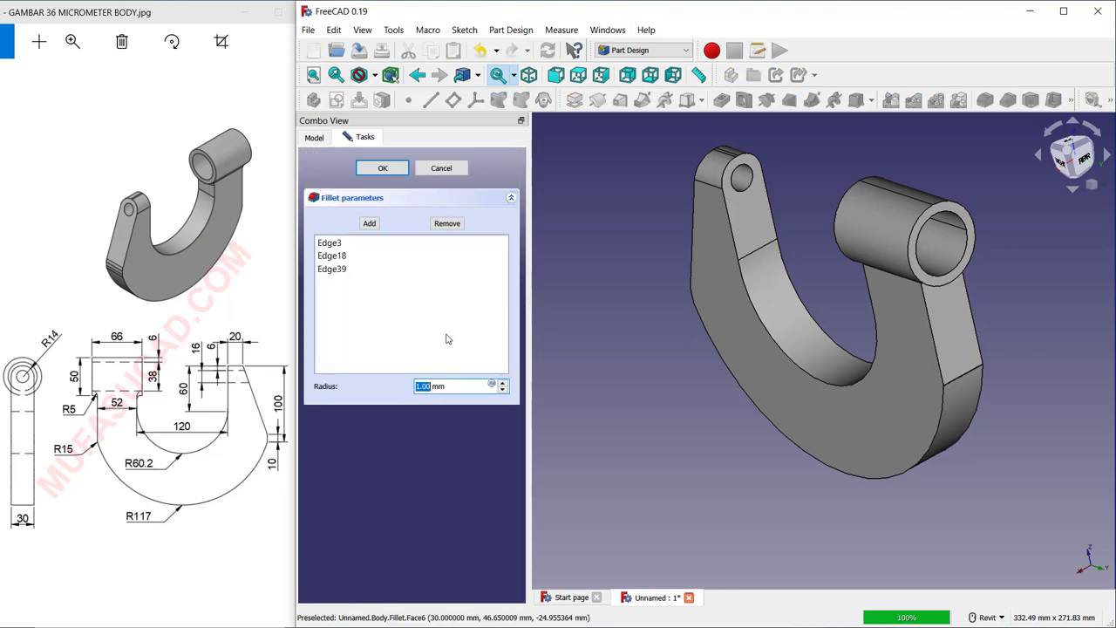
text(15)
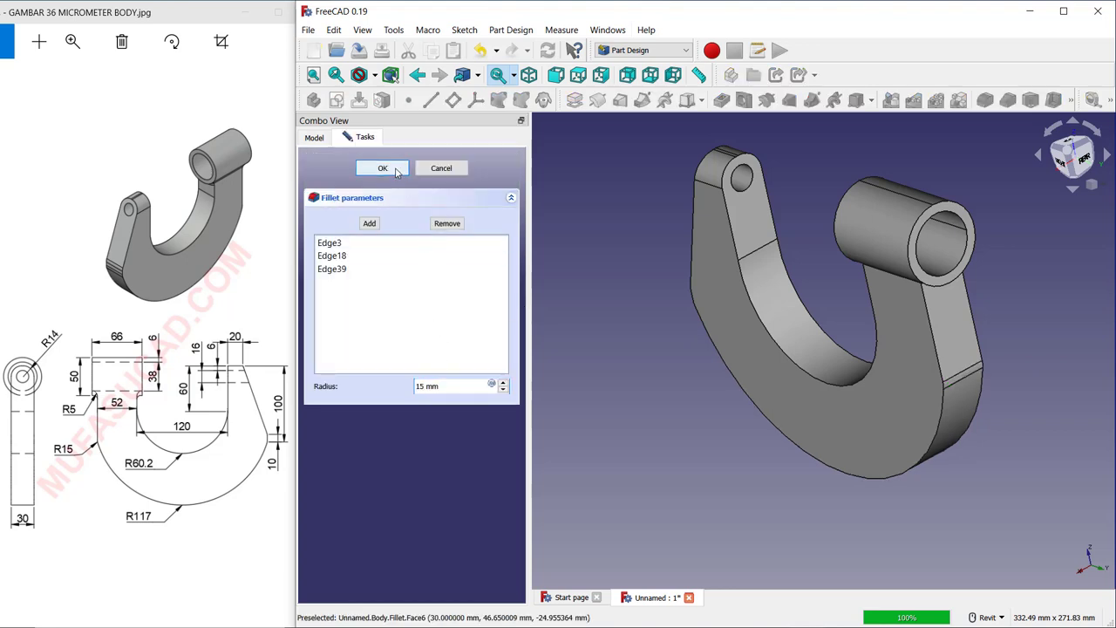
click(382, 168)
shift+middle_drag(767, 375, 865, 204)
scroll(921, 249, up, 5)
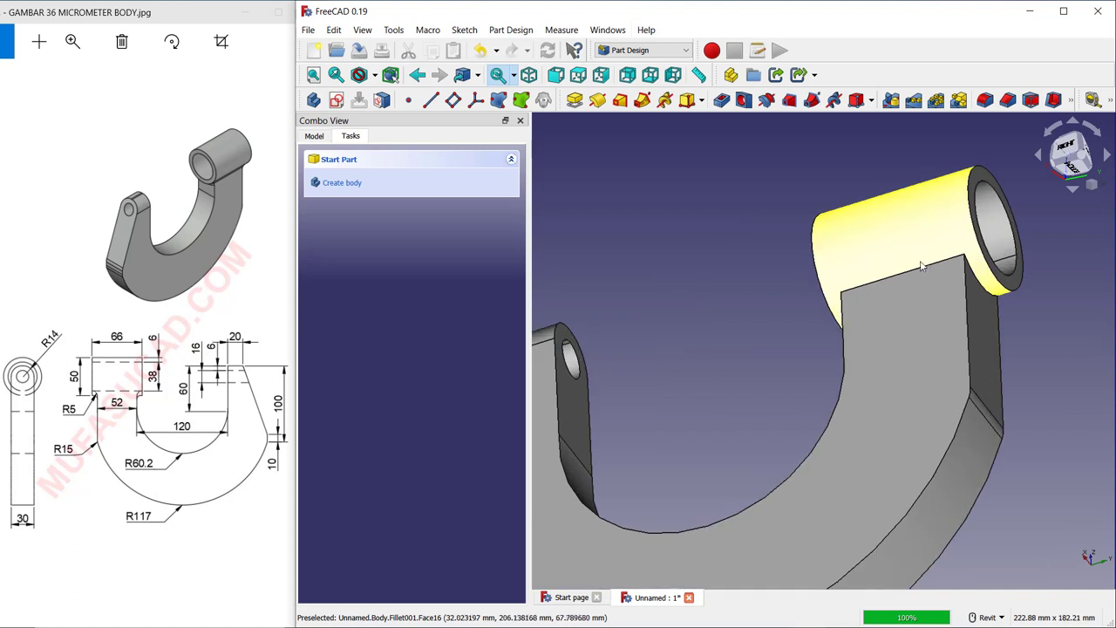
- Fillet the edges where the arm meets the cylindrical boss with a 5 mm radius
scroll(921, 274, up, 5)
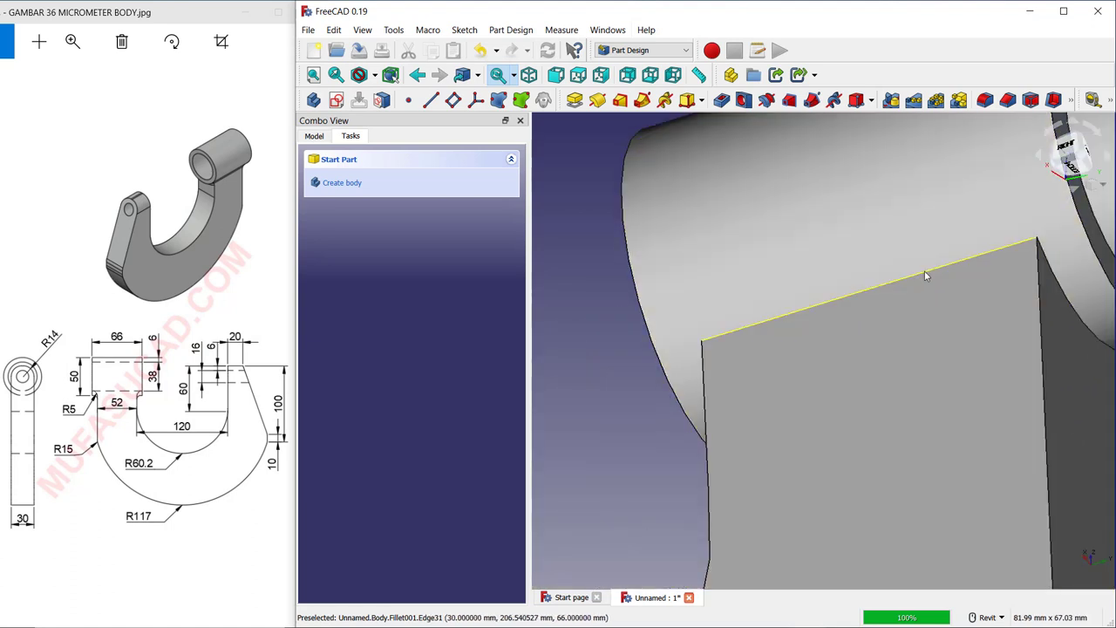
click(926, 271)
shift+middle_drag(1058, 285, 1099, 397)
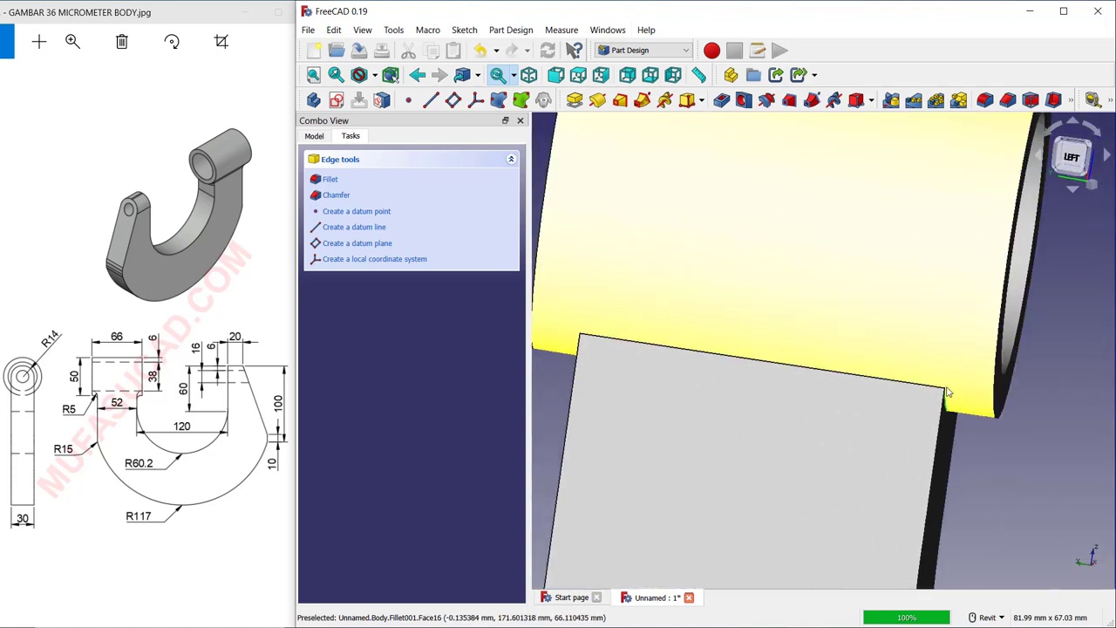
click(937, 391)
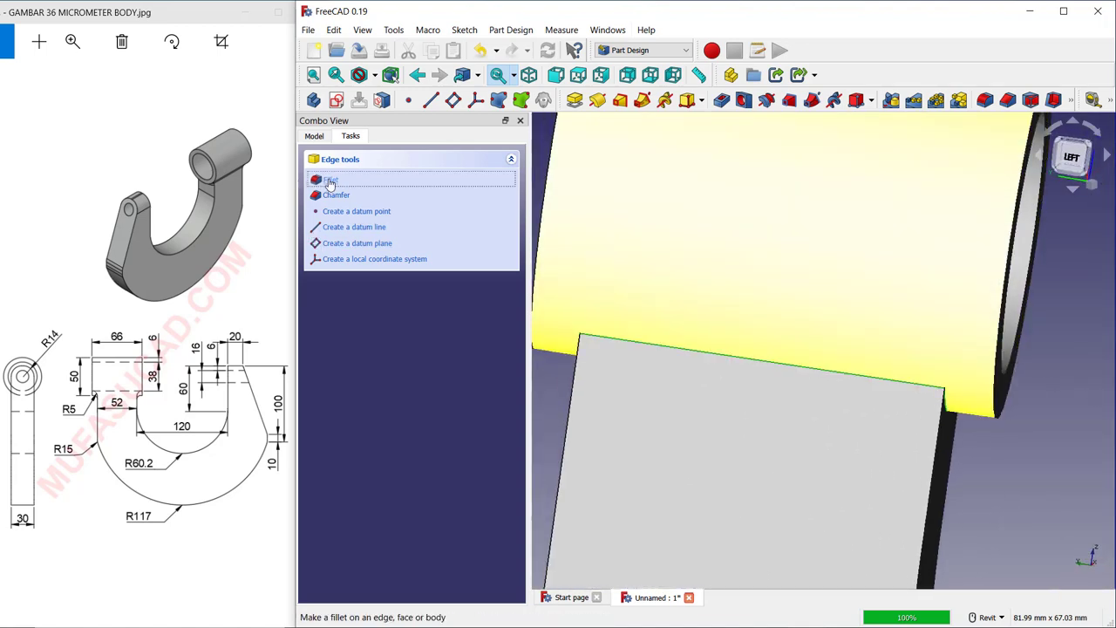
click(330, 178)
text(5)
click(373, 172)
scroll(722, 306, down, 5)
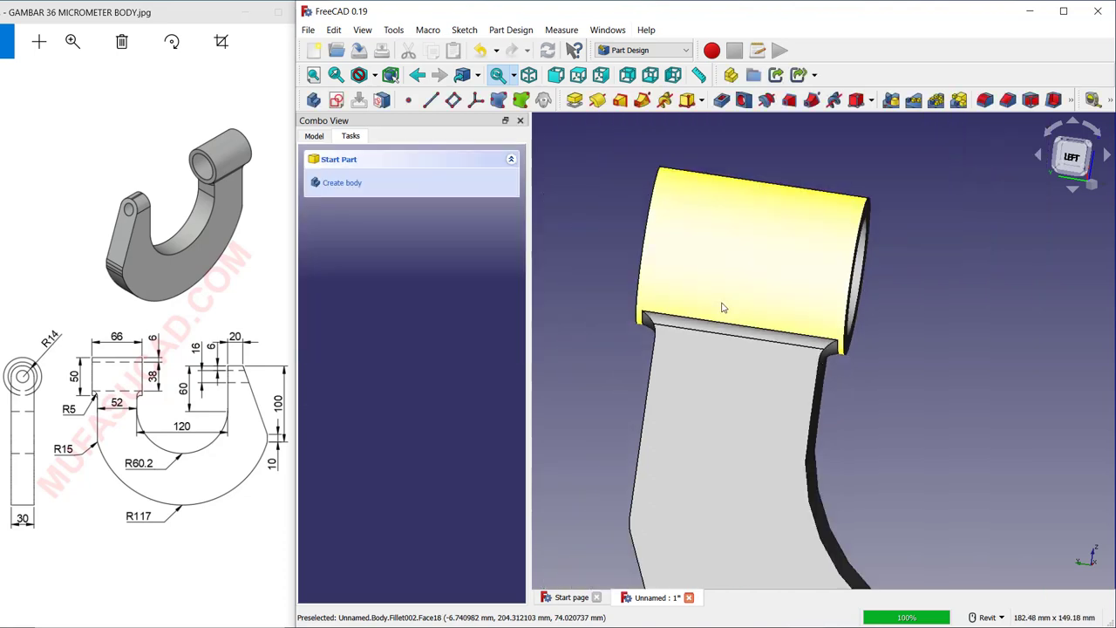
shift+middle_drag(896, 393, 796, 350)
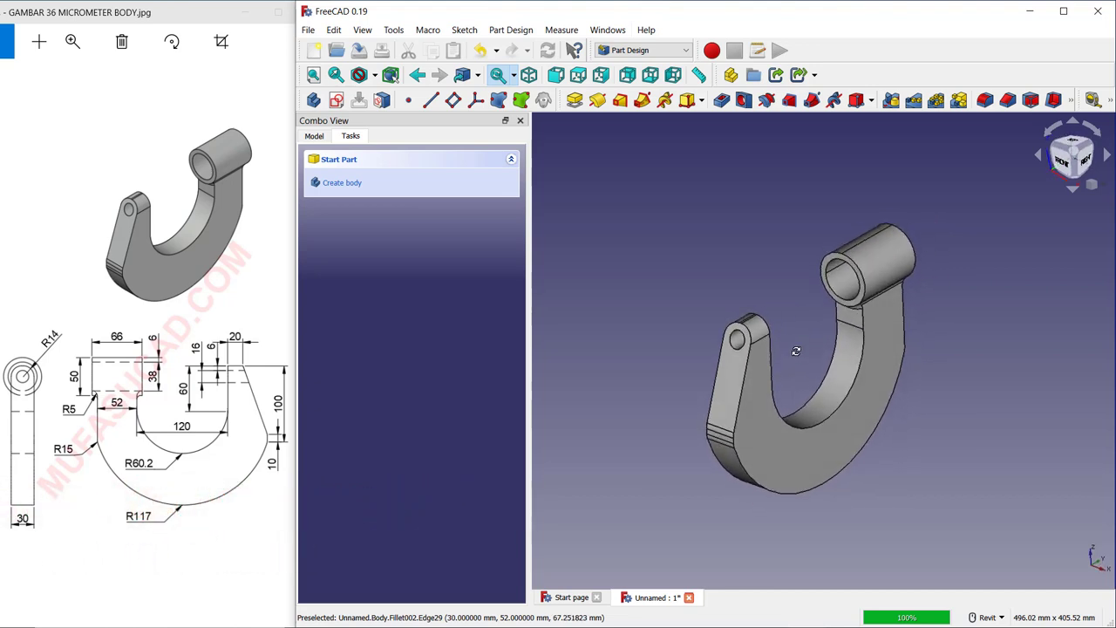